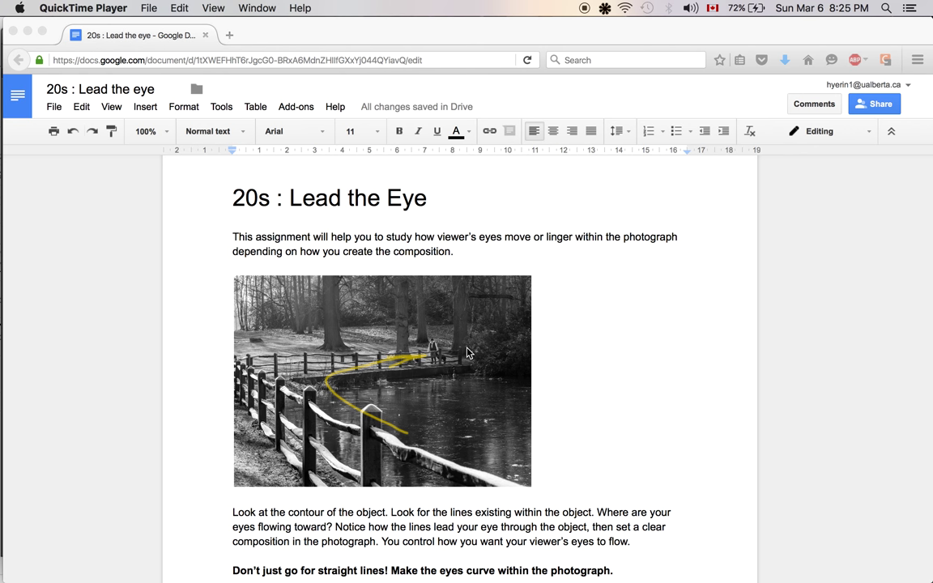
Step: Scroll the Lead the Eye assignment down to Part 1 - Take Photos with its example photos
{"action": "scroll", "coordinate": [665, 417], "scroll_direction": "down", "scroll_amount": 10}
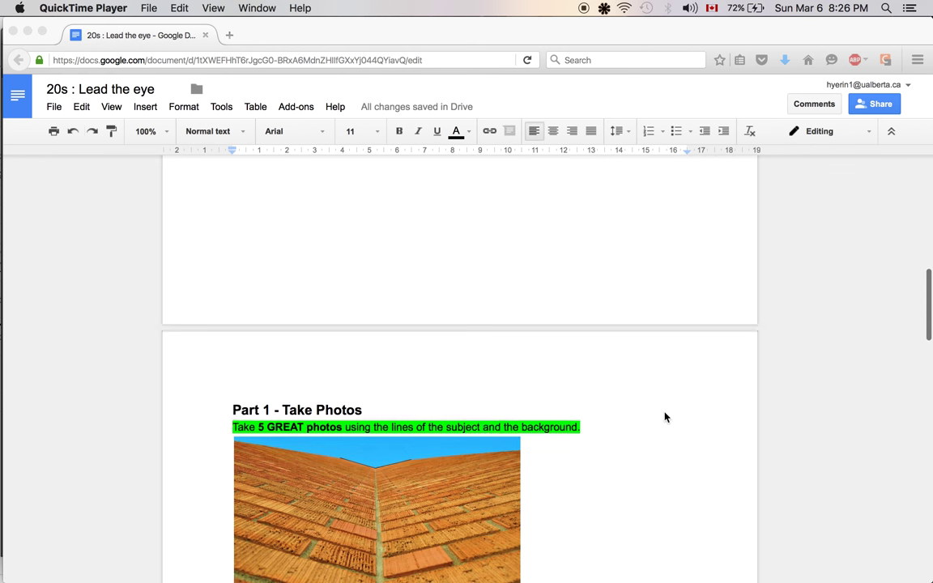
{"action": "left_click", "coordinate": [664, 414]}
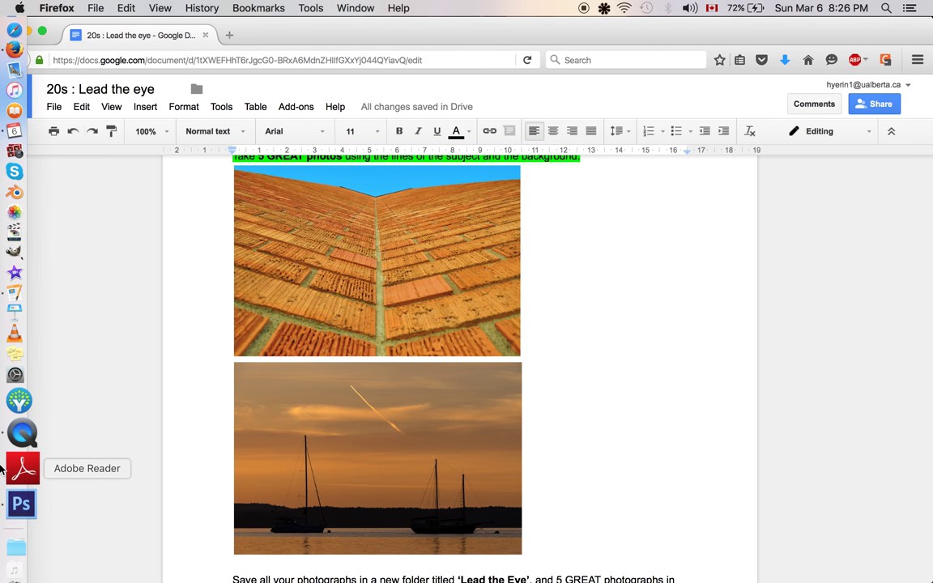
Step: In Finder, open Best Photographs and select both photos there
{"action": "left_click", "coordinate": [11, 59]}
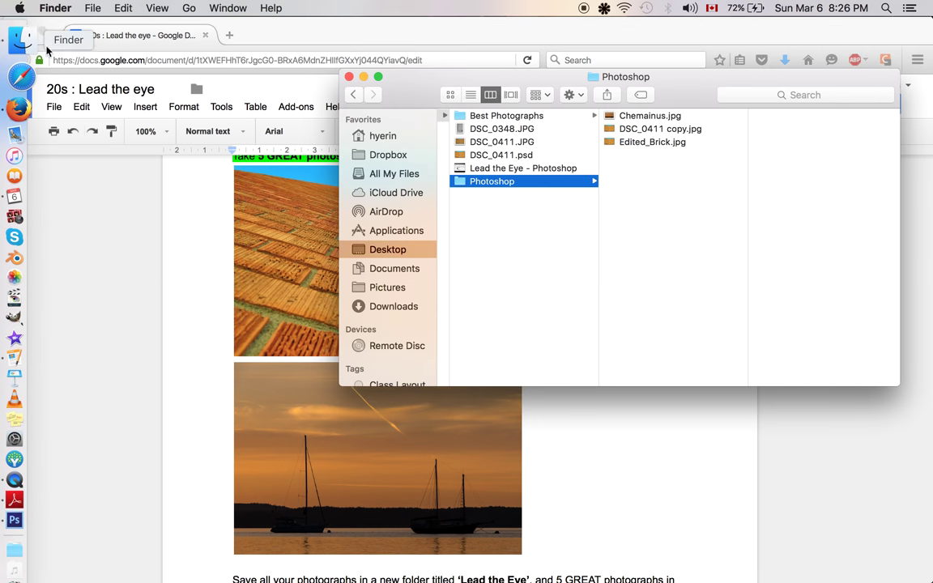
{"action": "scroll", "coordinate": [541, 186], "scroll_direction": "left", "scroll_amount": 2}
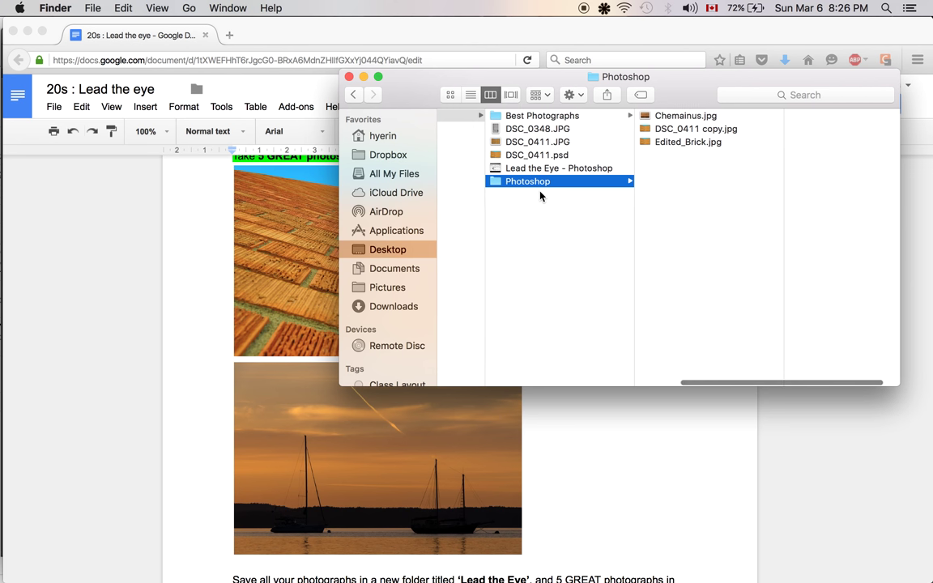
{"action": "left_click", "coordinate": [588, 118]}
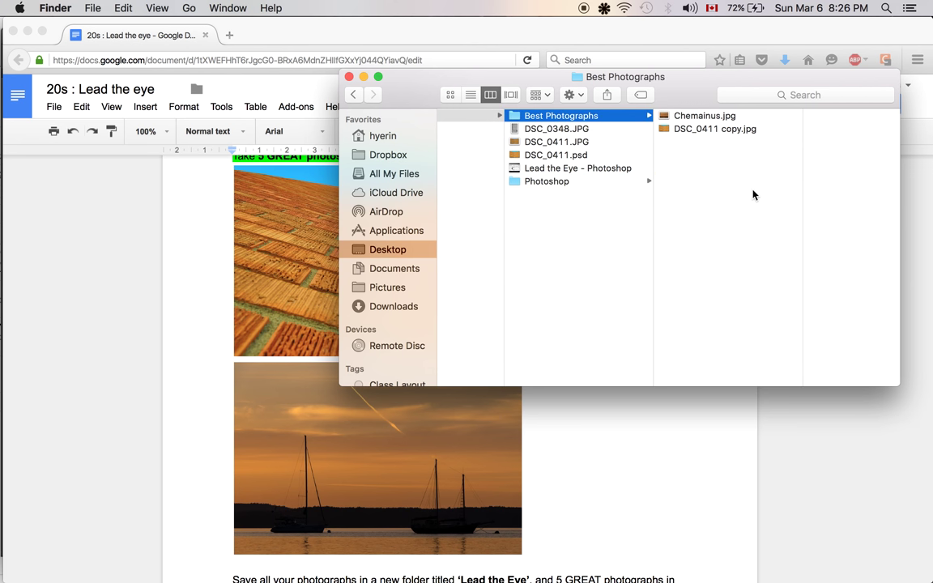
{"action": "left_click_drag", "start_coordinate": [726, 167], "coordinate": [654, 96]}
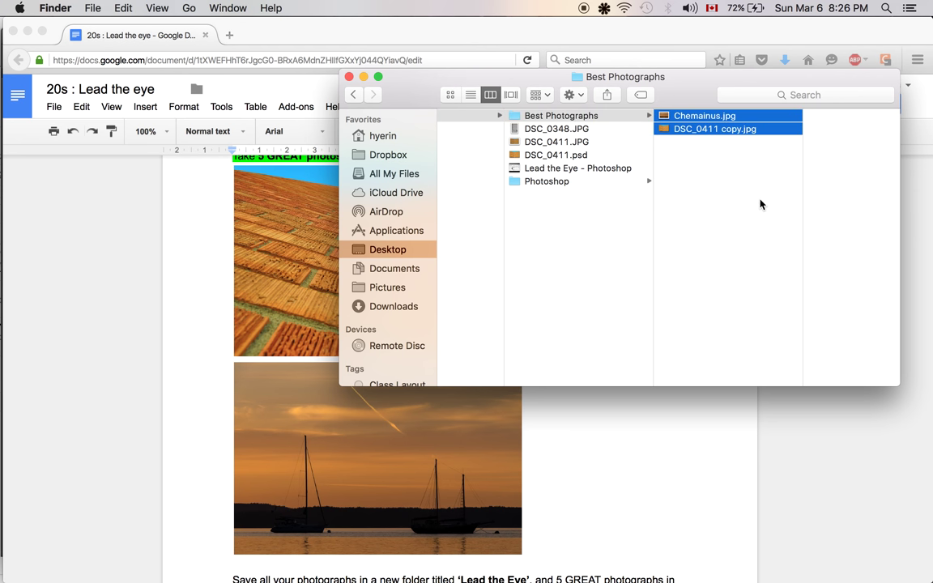
{"action": "left_click_drag", "start_coordinate": [714, 129], "coordinate": [687, 99]}
{"action": "right_click", "coordinate": [698, 119]}
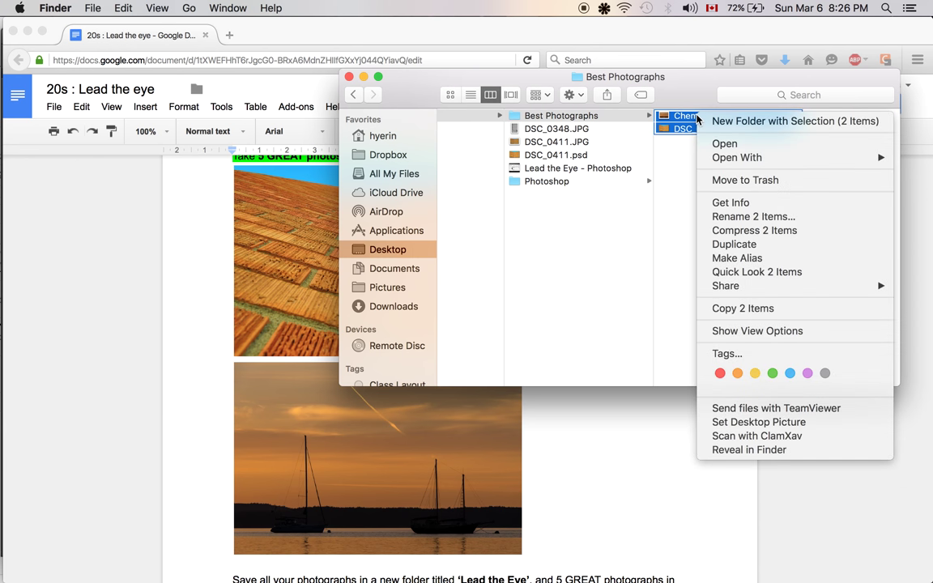
{"action": "left_click", "coordinate": [688, 216]}
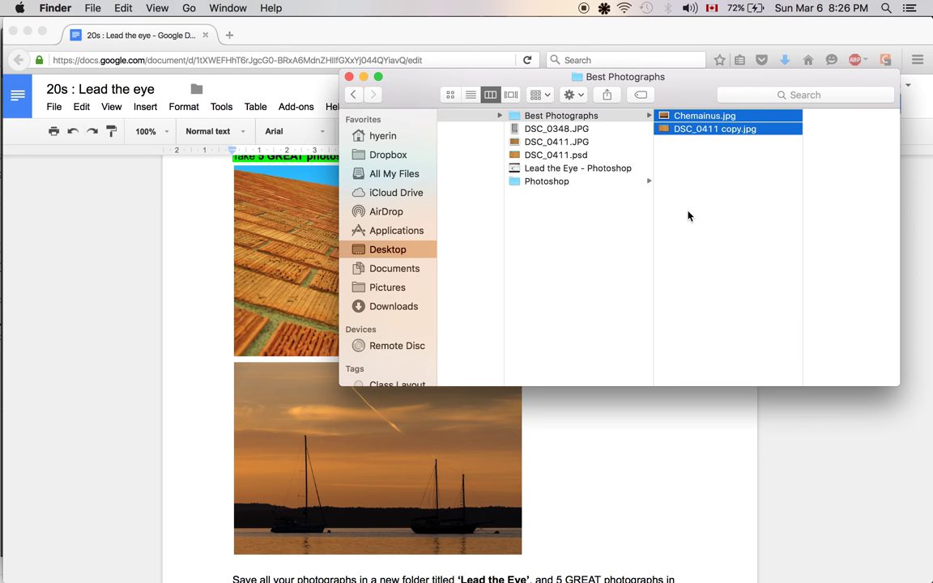
Step: Open the desktop's Photoshop folder showing Chemainus.jpg, DSC_0411 copy.jpg and Edited_Brick.jpg
{"action": "key", "text": "Left"}
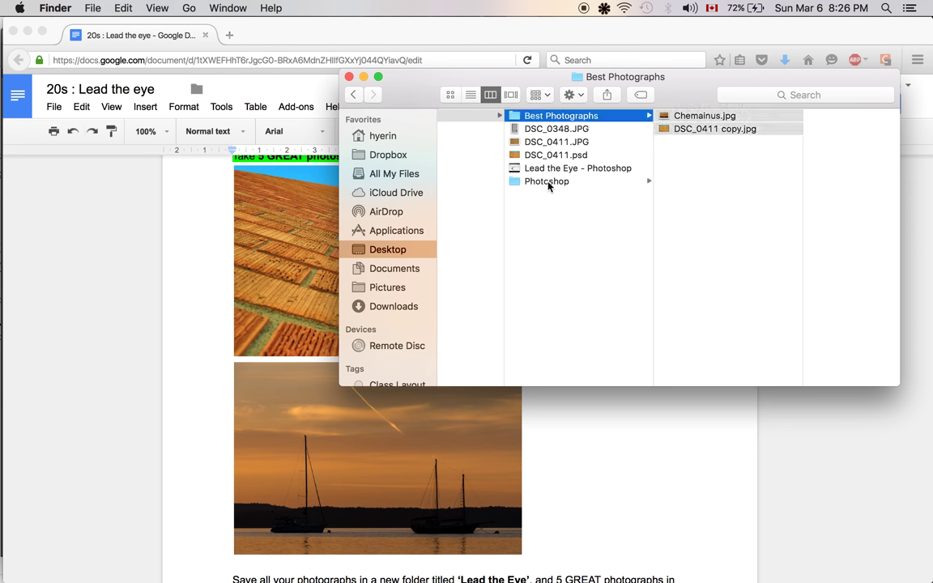
{"action": "left_click", "coordinate": [549, 183]}
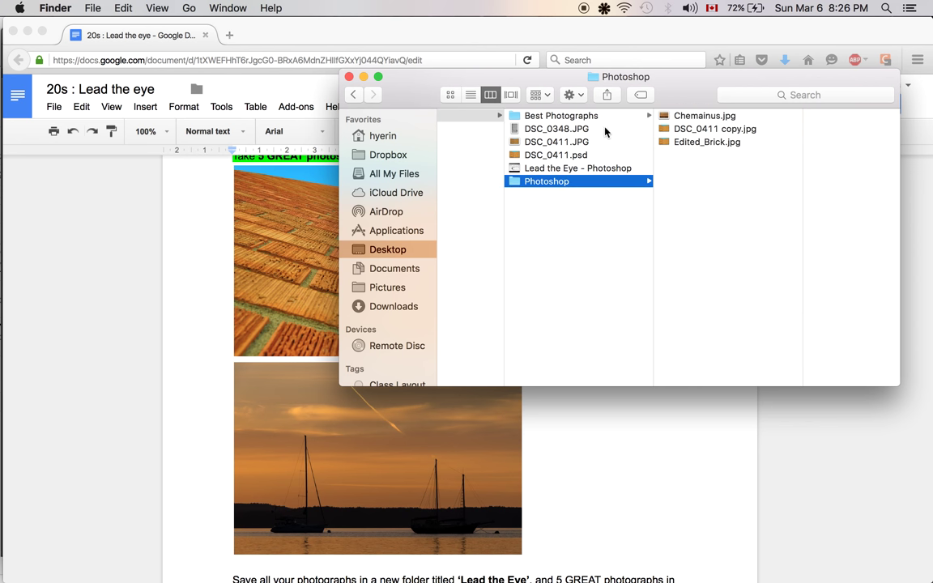
{"action": "left_click", "coordinate": [696, 128]}
{"action": "left_click", "coordinate": [679, 216]}
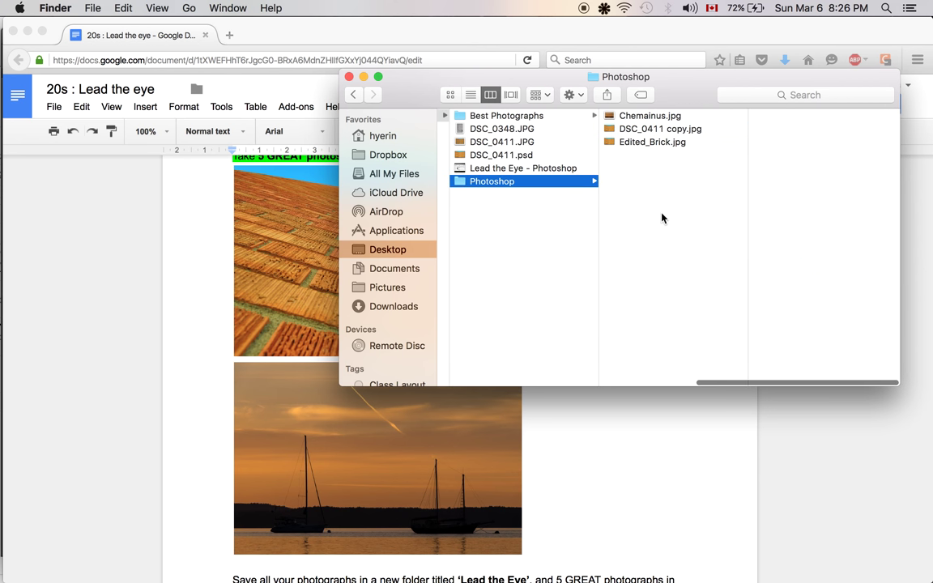
{"action": "right_click", "coordinate": [661, 218]}
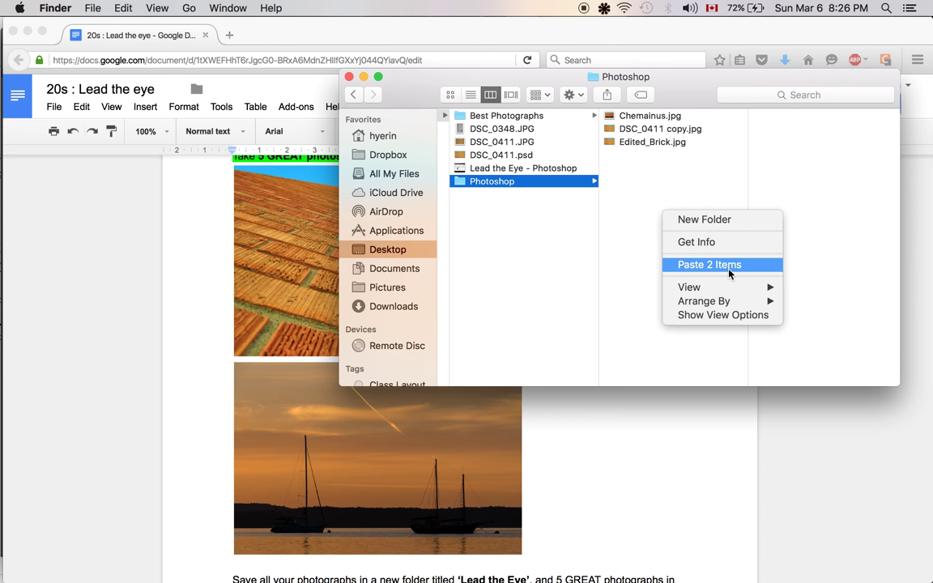
{"action": "left_click", "coordinate": [633, 173]}
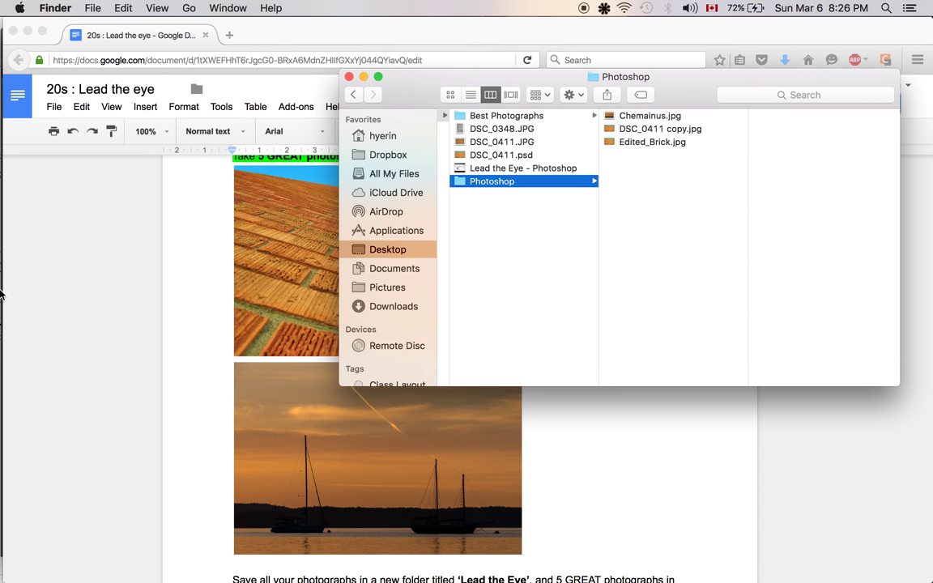
Step: Open DSC_0411 copy.jpg and Chemainus.jpg in Photoshop and show the Chemainus sailboat photo
{"action": "mouse_move", "coordinate": [3, 280]}
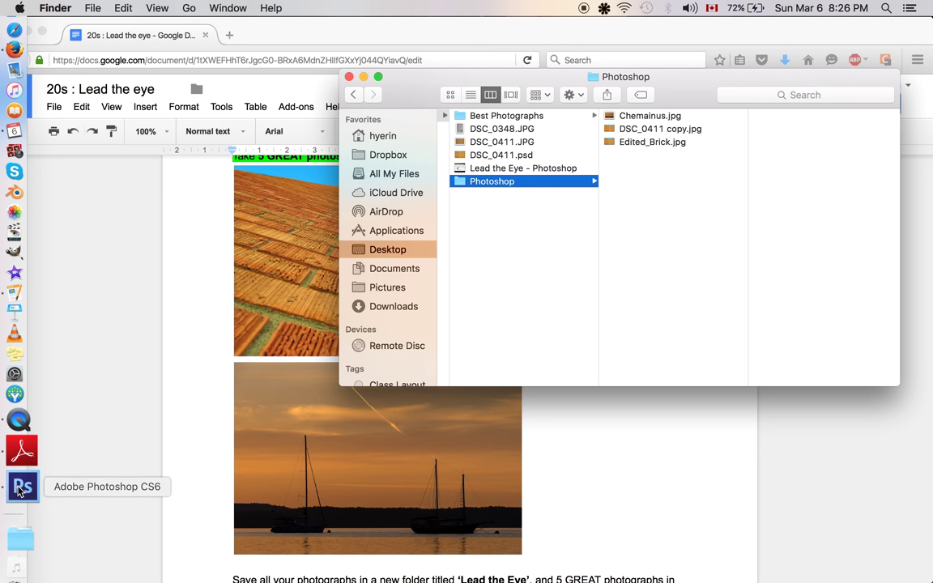
{"action": "left_click", "coordinate": [21, 488]}
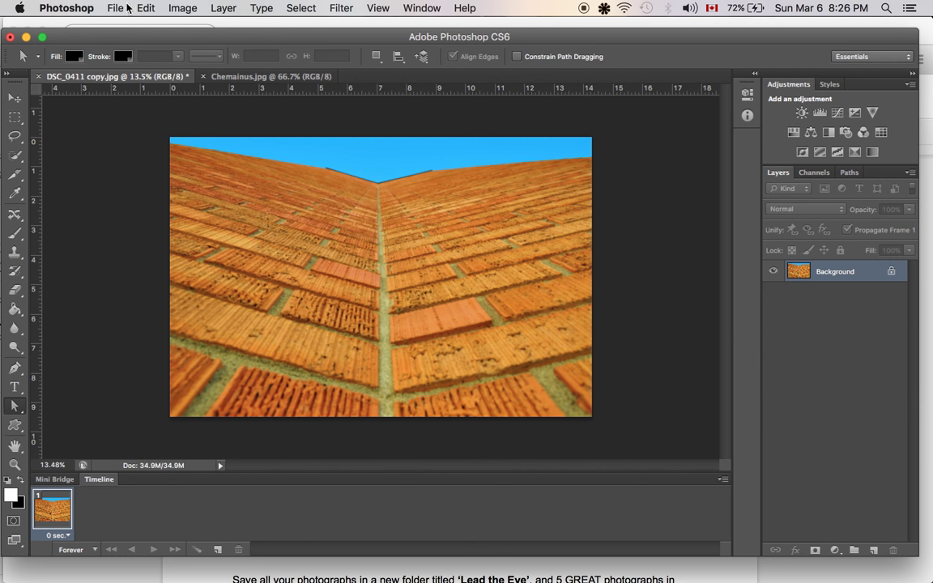
{"action": "left_click", "coordinate": [121, 7]}
{"action": "left_click", "coordinate": [127, 38]}
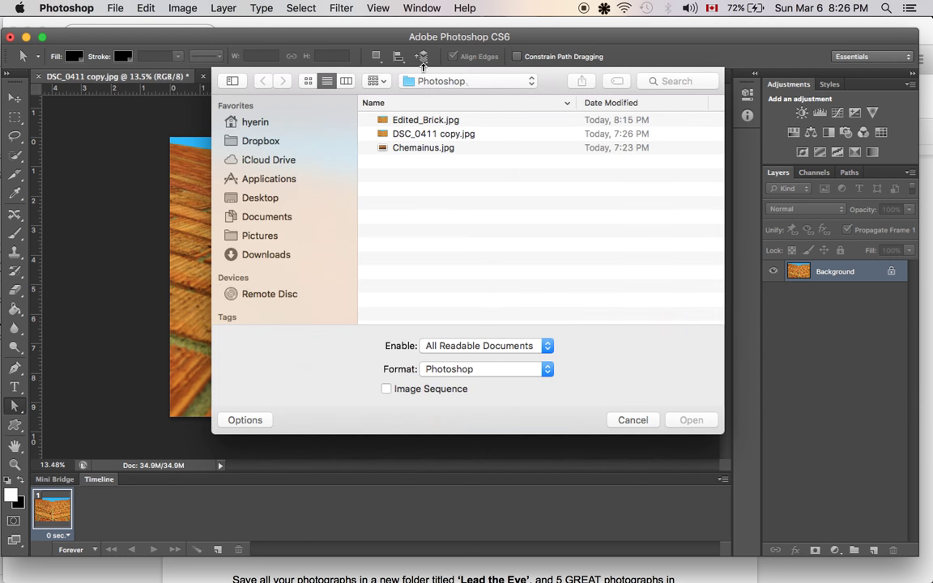
{"action": "left_click", "coordinate": [433, 134]}
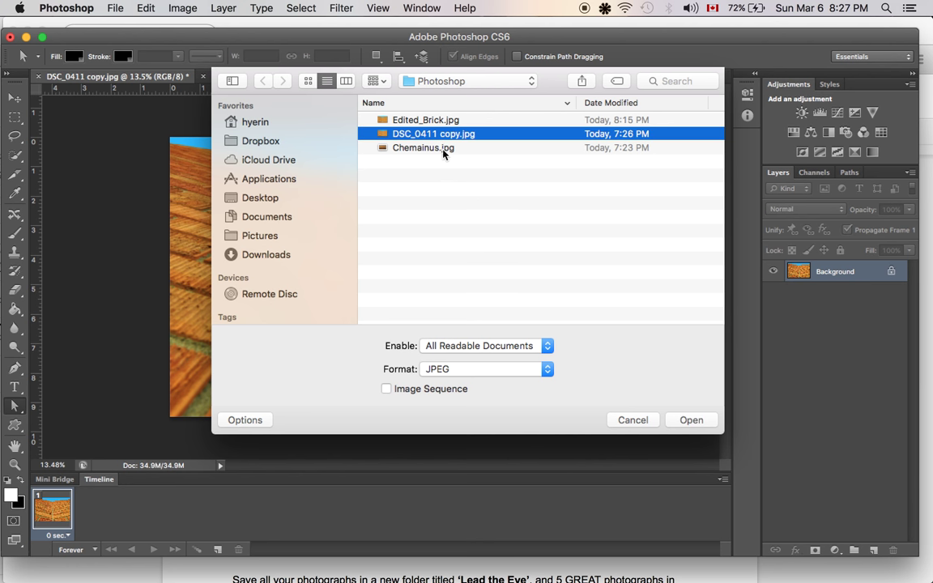
{"action": "left_click", "coordinate": [437, 153], "text": "shift"}
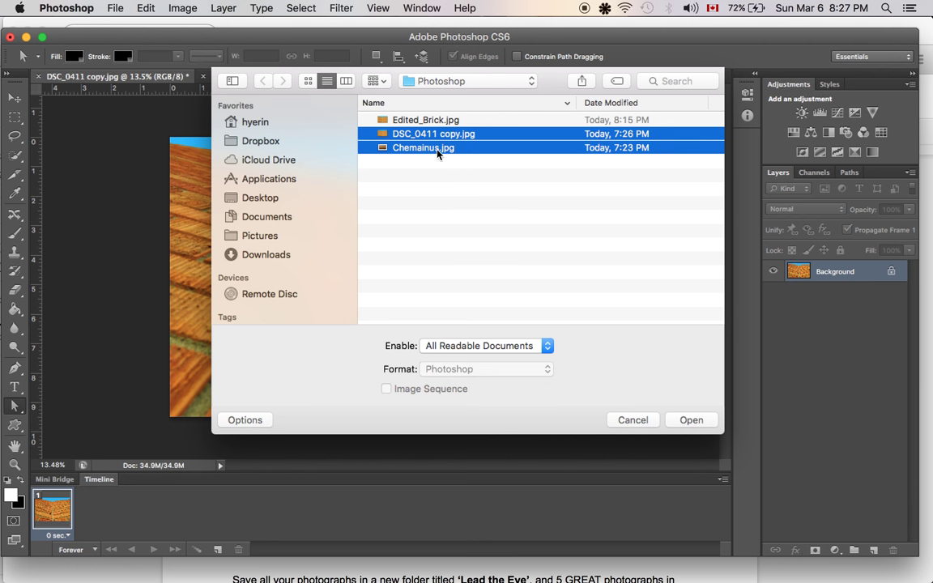
{"action": "left_click", "coordinate": [691, 420]}
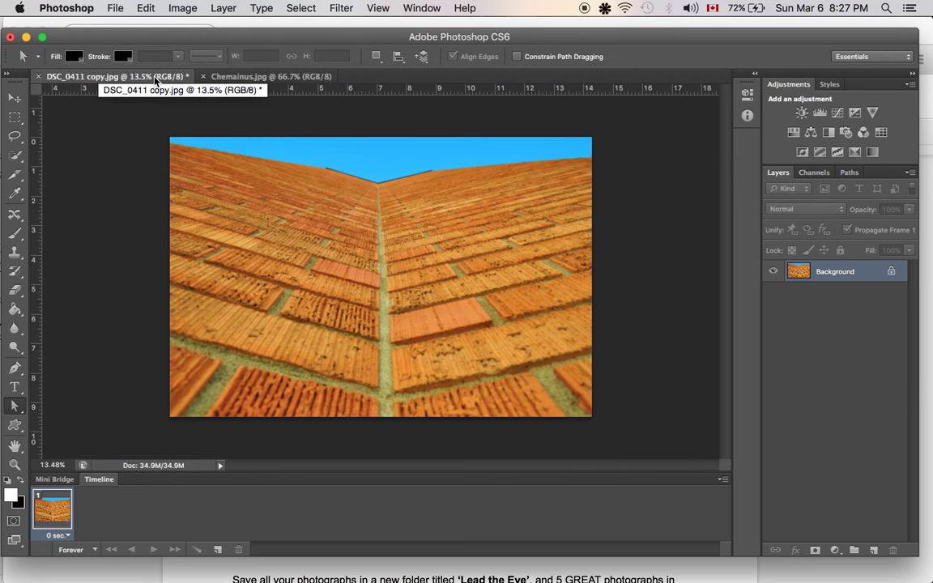
{"action": "left_click", "coordinate": [259, 76]}
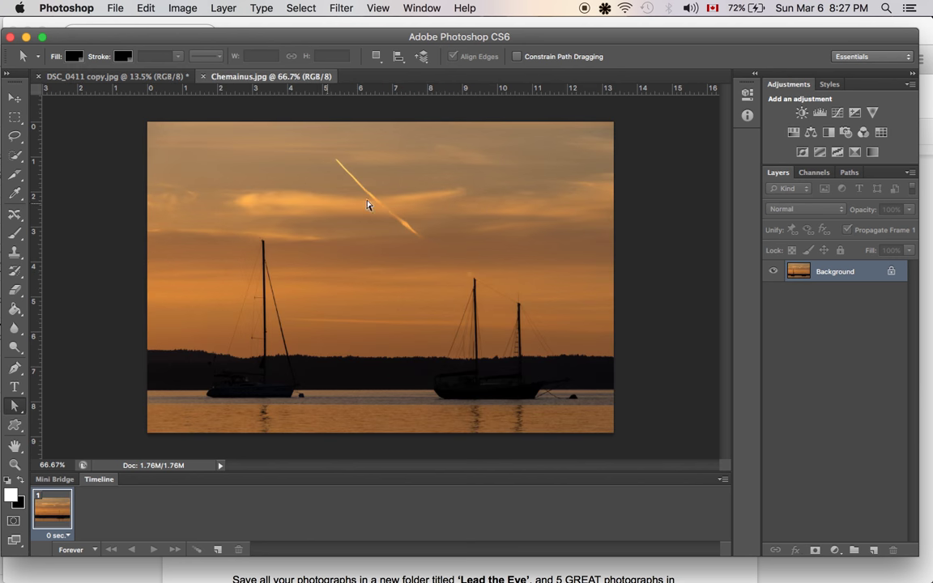
Step: Paint a trial white brush arrow up the brick-wall seam, then undo it
{"action": "left_click", "coordinate": [123, 76]}
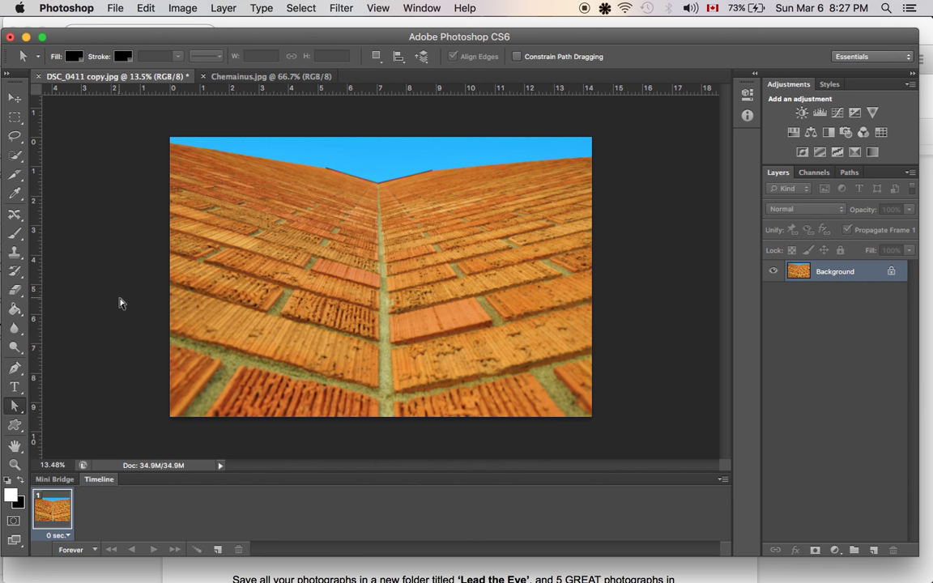
{"action": "left_click", "coordinate": [14, 234]}
{"action": "left_click_drag", "start_coordinate": [368, 387], "coordinate": [373, 177]}
{"action": "mouse_move", "coordinate": [345, 224]}
{"action": "left_mouse_down"}
{"action": "mouse_move", "coordinate": [375, 180]}
{"action": "mouse_move", "coordinate": [401, 223]}
{"action": "left_mouse_up"}
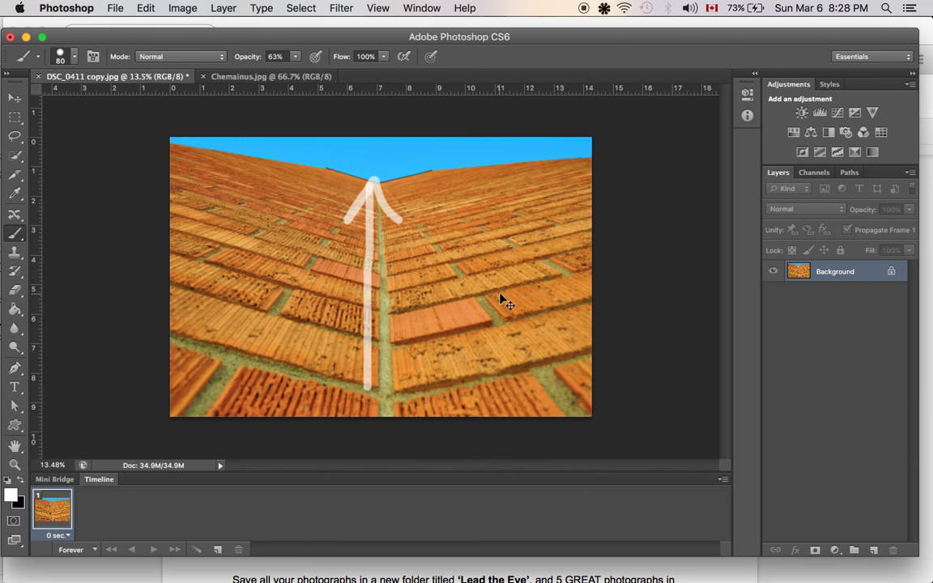
{"action": "key", "text": "super+z"}
{"action": "key", "text": "super+z"}
{"action": "key", "text": "super+alt+z"}
{"action": "key", "text": "super+alt+z"}
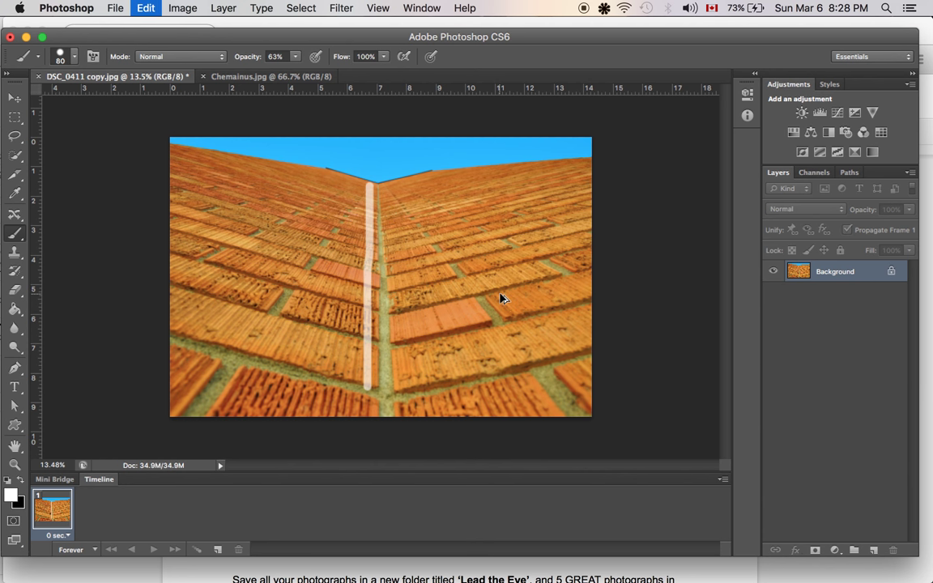
{"action": "left_click", "coordinate": [14, 369]}
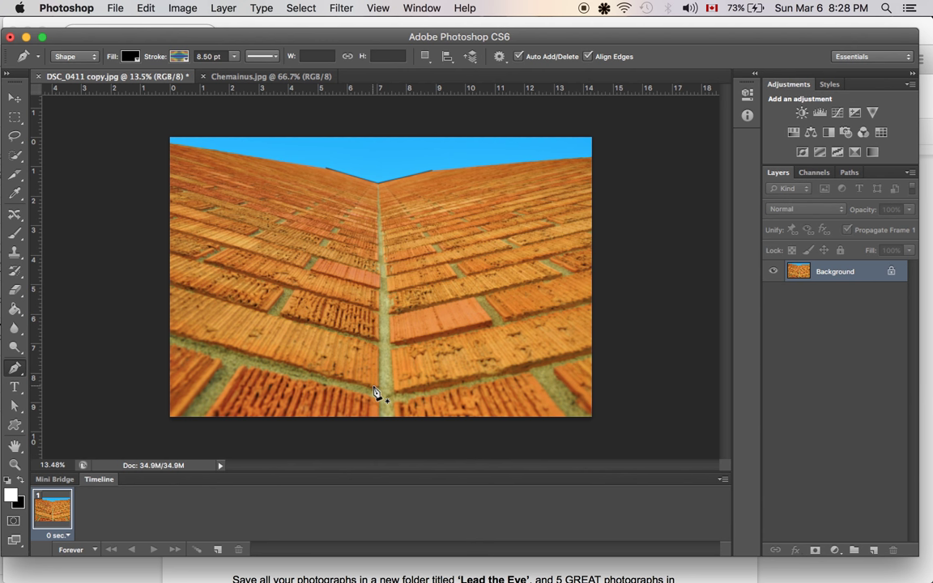
Step: Draw a Pen-tool arrow from the seam's bottom to the roof peak with a small triangular head
{"action": "left_click", "coordinate": [369, 373]}
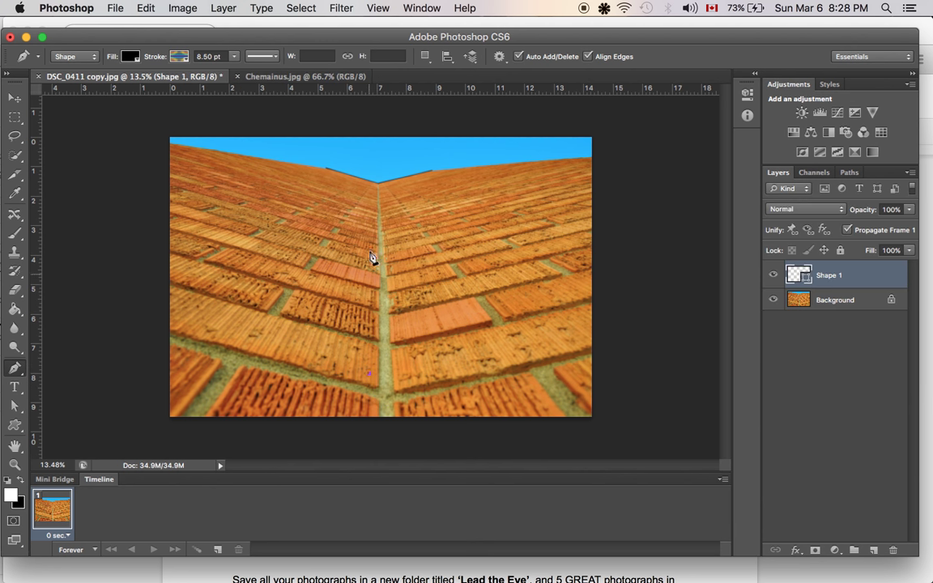
{"action": "left_click", "coordinate": [372, 198]}
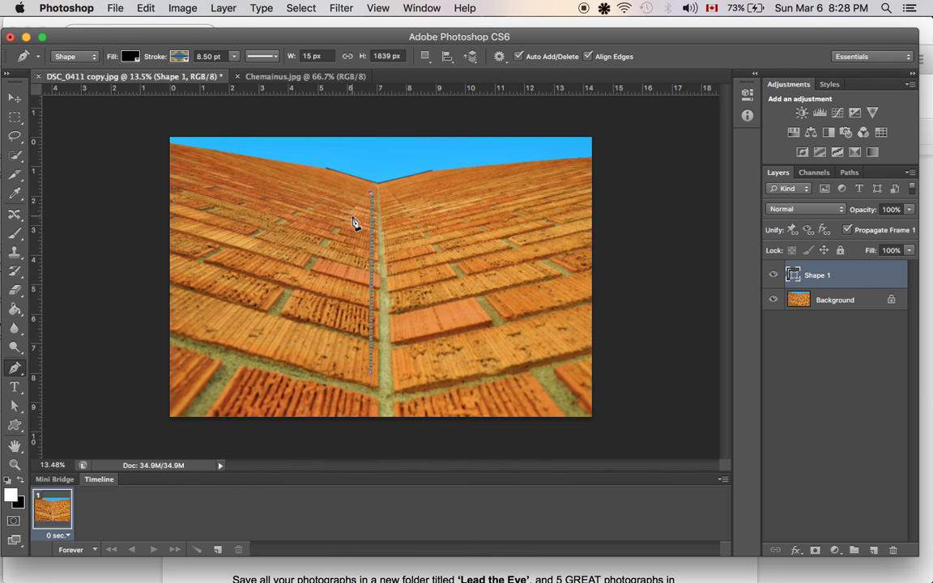
{"action": "mouse_move", "coordinate": [365, 212]}
{"action": "left_mouse_down"}
{"action": "mouse_move", "coordinate": [351, 202]}
{"action": "mouse_move", "coordinate": [405, 215]}
{"action": "mouse_move", "coordinate": [390, 222]}
{"action": "mouse_move", "coordinate": [374, 194]}
{"action": "left_mouse_up"}
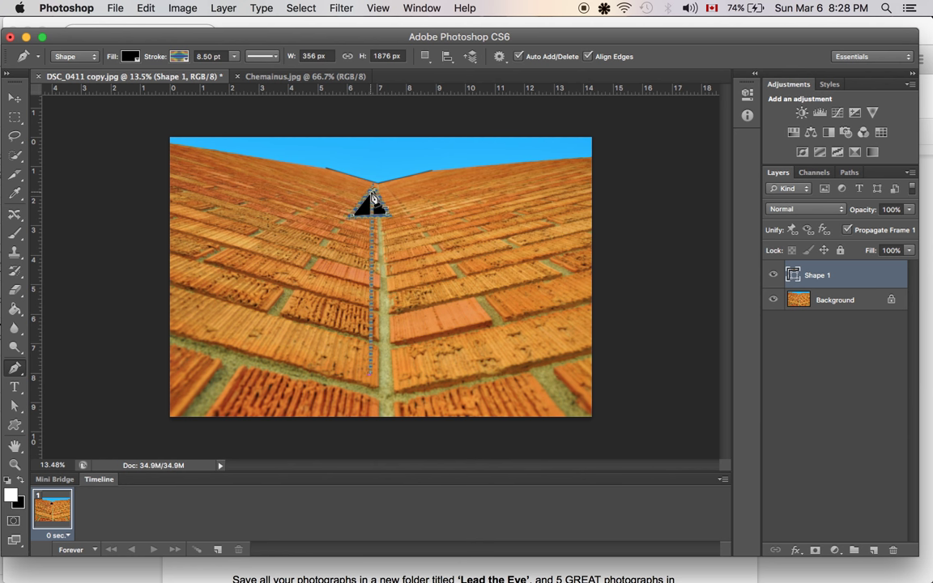
{"action": "left_click_drag", "start_coordinate": [372, 197], "coordinate": [376, 198]}
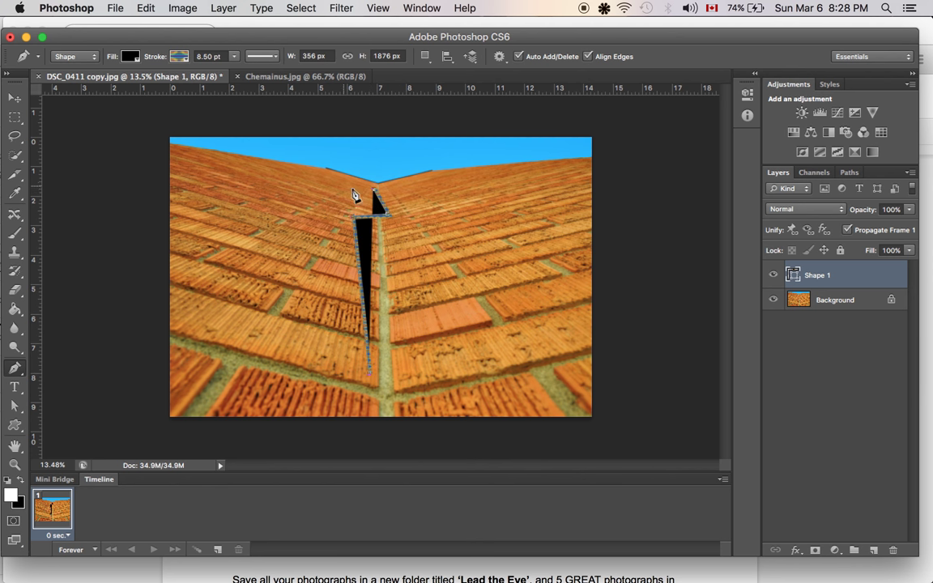
{"action": "left_click", "coordinate": [374, 198]}
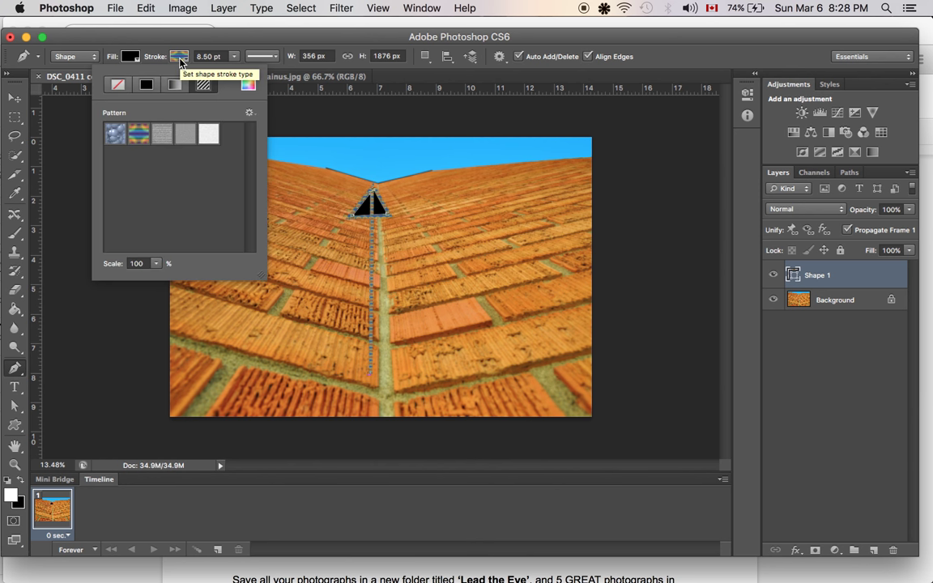
Step: Change the arrow's stroke to solid black and reset its fill to solid black
{"action": "left_click_drag", "start_coordinate": [148, 135], "coordinate": [149, 153]}
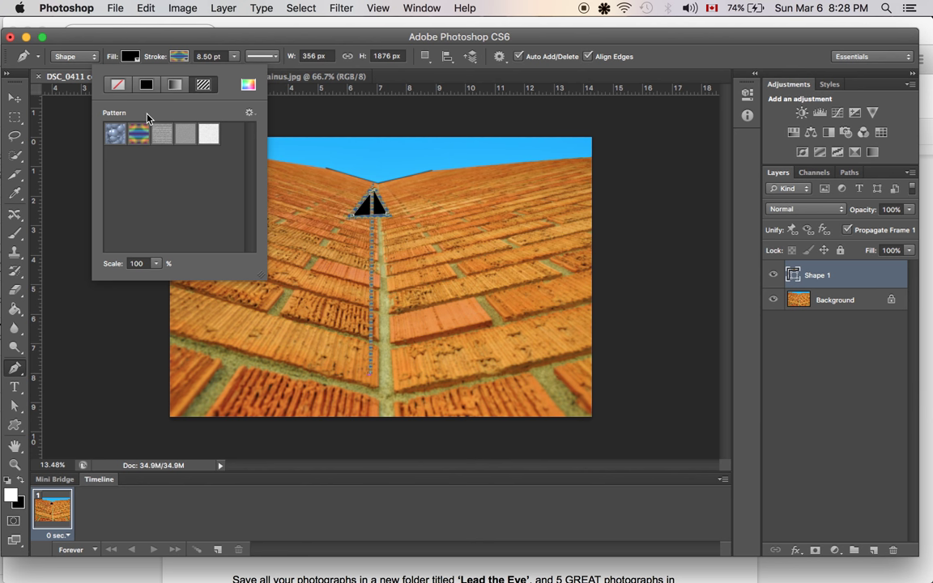
{"action": "left_click", "coordinate": [147, 86]}
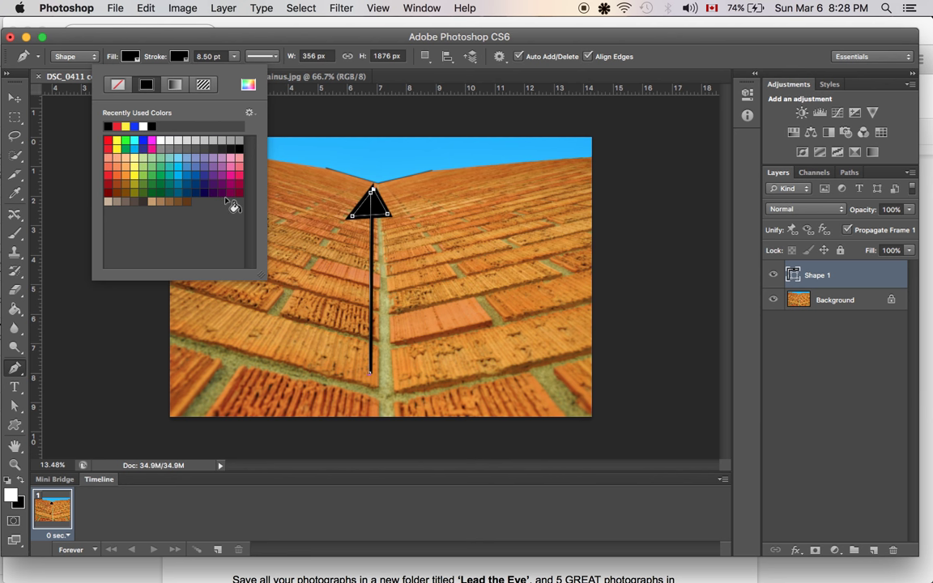
{"action": "left_click", "coordinate": [127, 58]}
{"action": "left_click", "coordinate": [70, 86]}
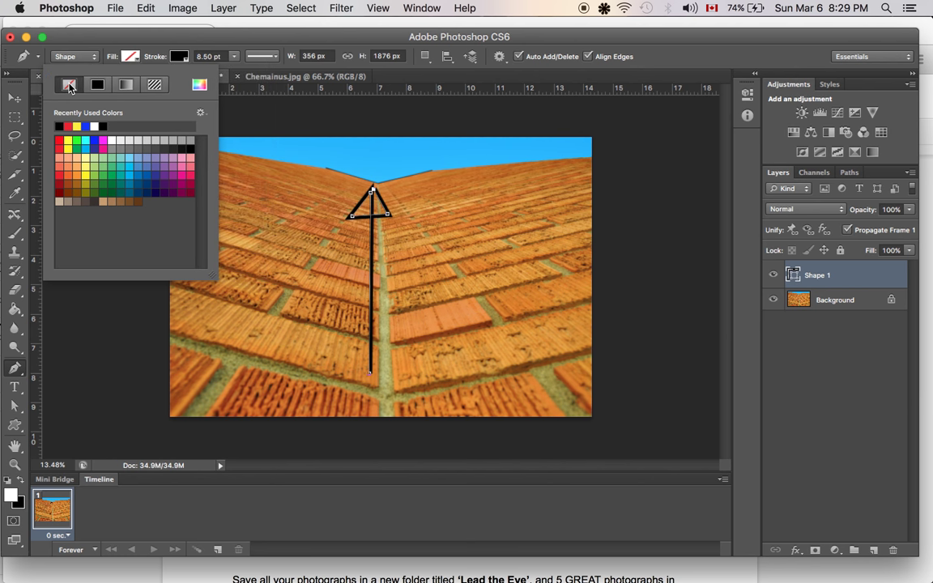
{"action": "left_click", "coordinate": [98, 86]}
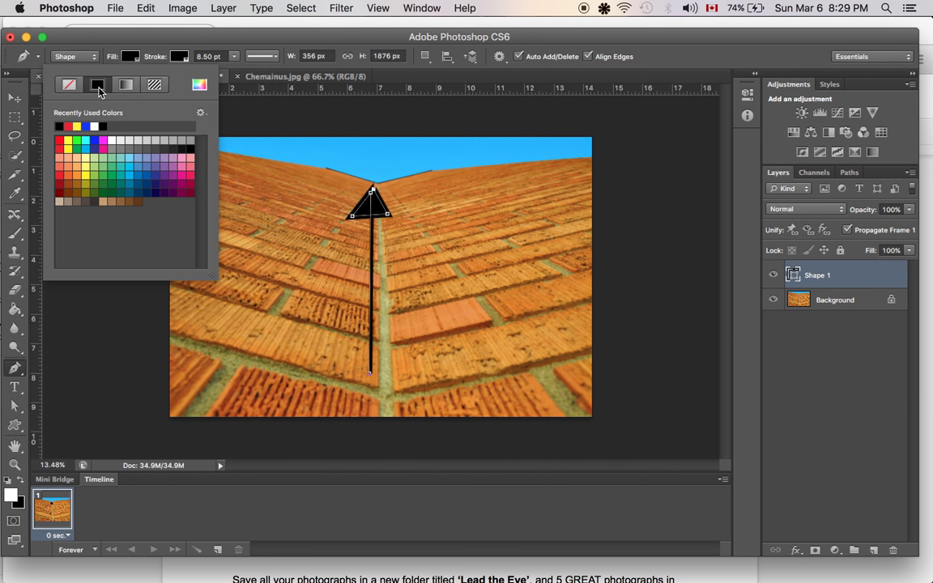
{"action": "left_click", "coordinate": [172, 47]}
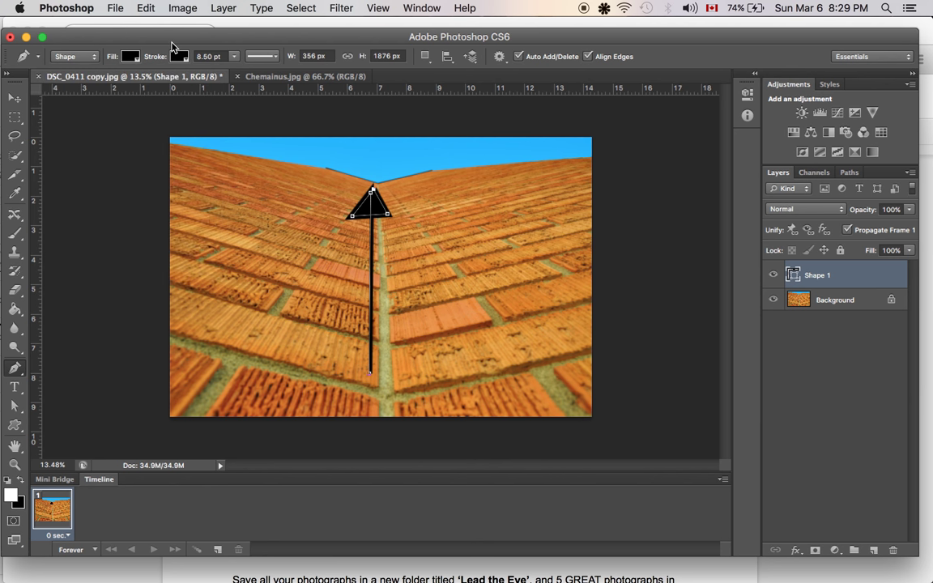
Step: Thin the arrow's stroke to 1.74 pt and select the Background photo layer
{"action": "left_click", "coordinate": [237, 61]}
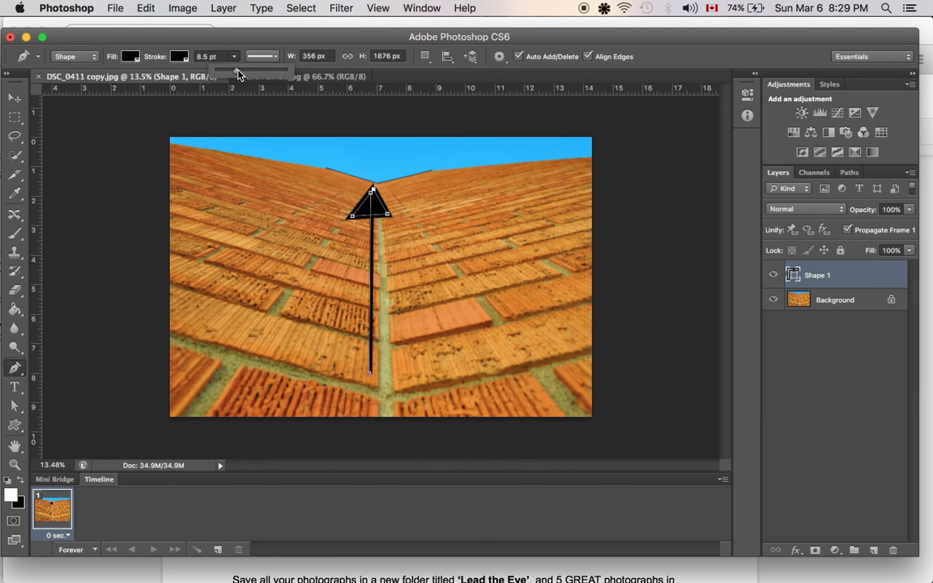
{"action": "mouse_move", "coordinate": [238, 75]}
{"action": "left_mouse_down"}
{"action": "mouse_move", "coordinate": [229, 78]}
{"action": "mouse_move", "coordinate": [236, 74]}
{"action": "left_mouse_up"}
{"action": "left_click", "coordinate": [15, 98]}
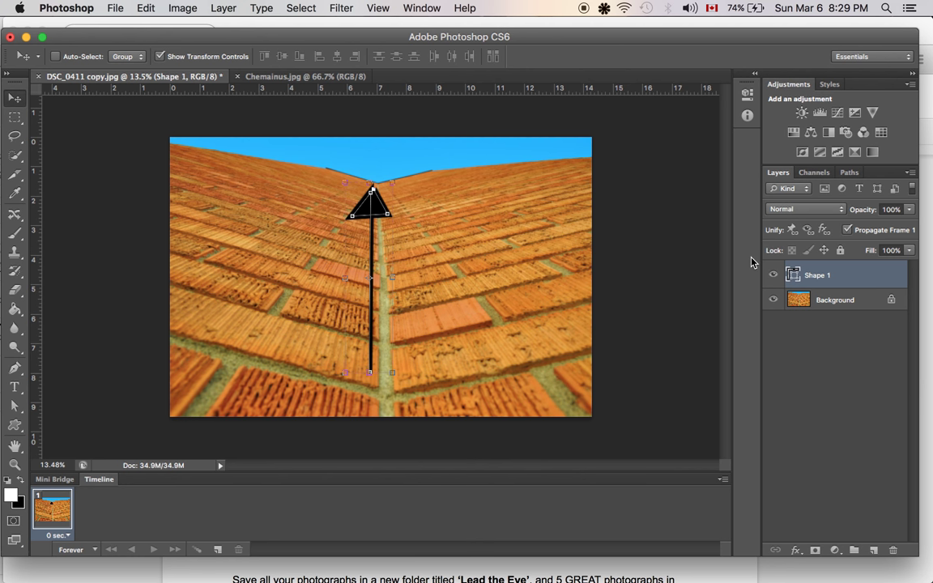
{"action": "left_click", "coordinate": [815, 302]}
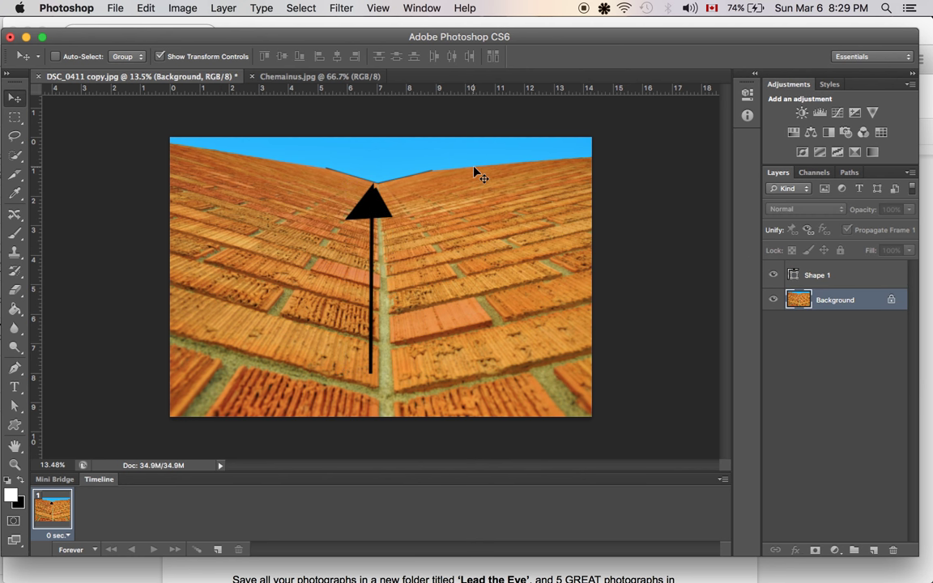
{"action": "left_click", "coordinate": [802, 114]}
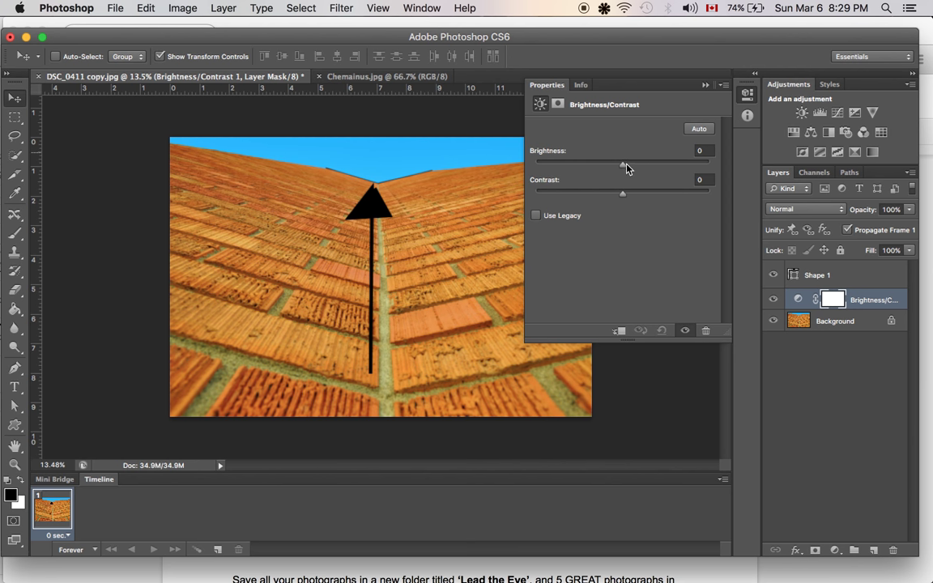
{"action": "left_click_drag", "start_coordinate": [622, 167], "coordinate": [647, 169]}
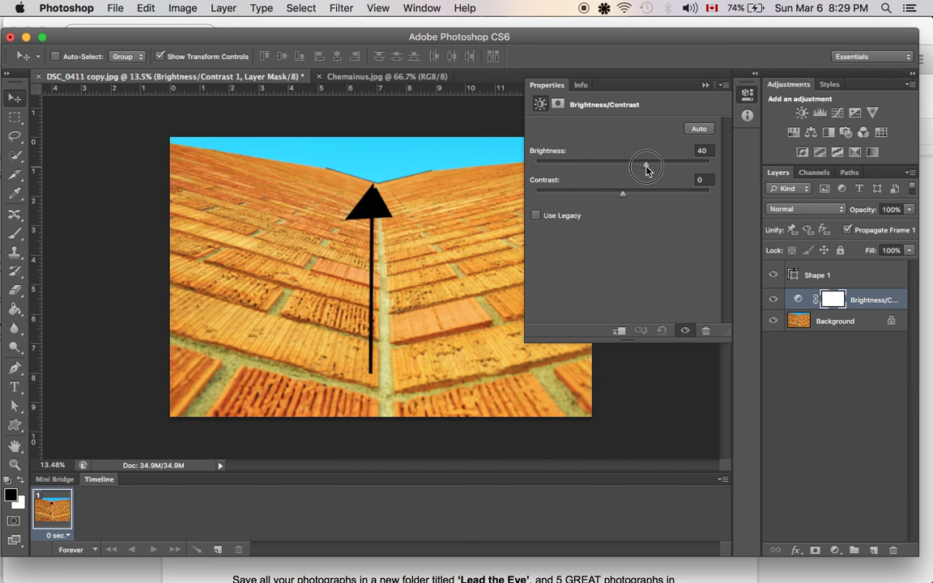
{"action": "left_click_drag", "start_coordinate": [622, 194], "coordinate": [646, 201]}
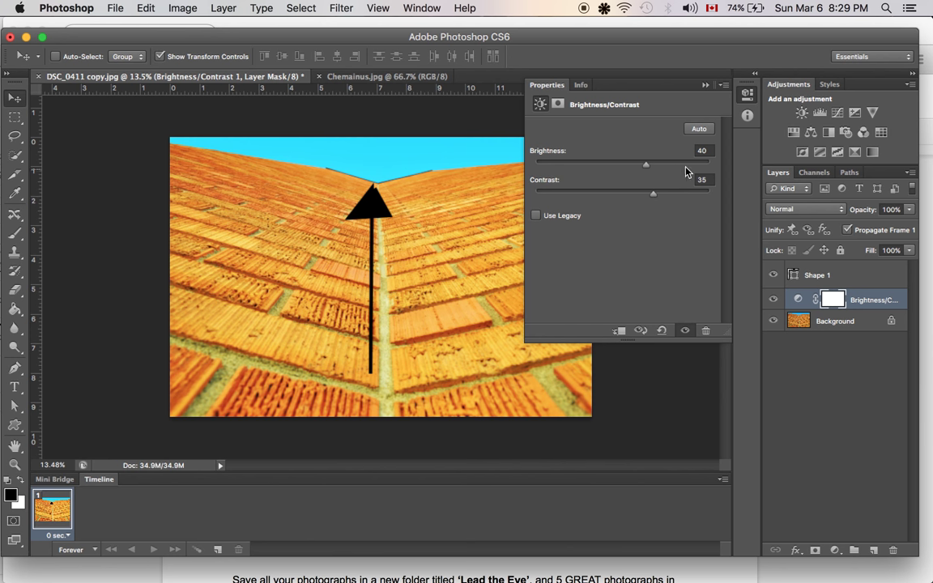
{"action": "left_click", "coordinate": [746, 94]}
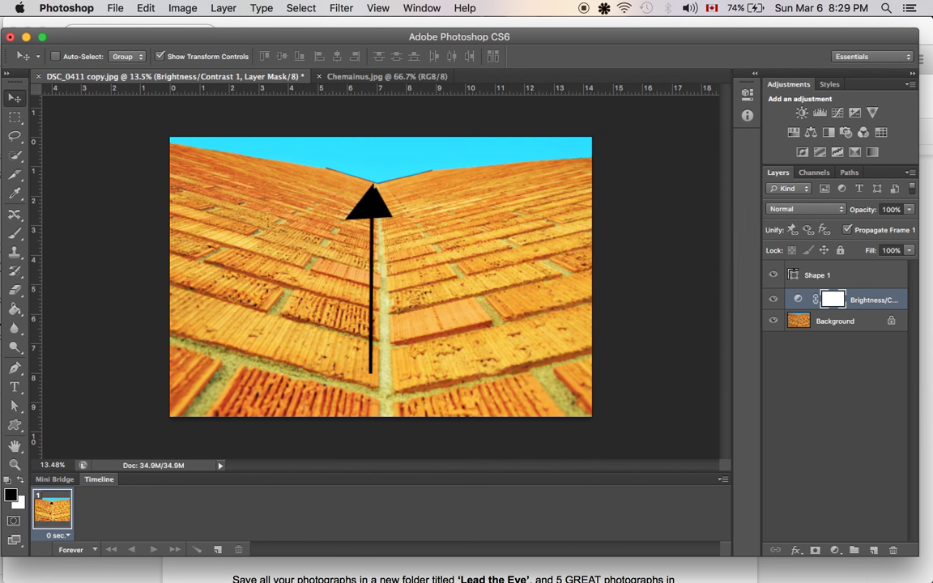
{"action": "left_click", "coordinate": [798, 300]}
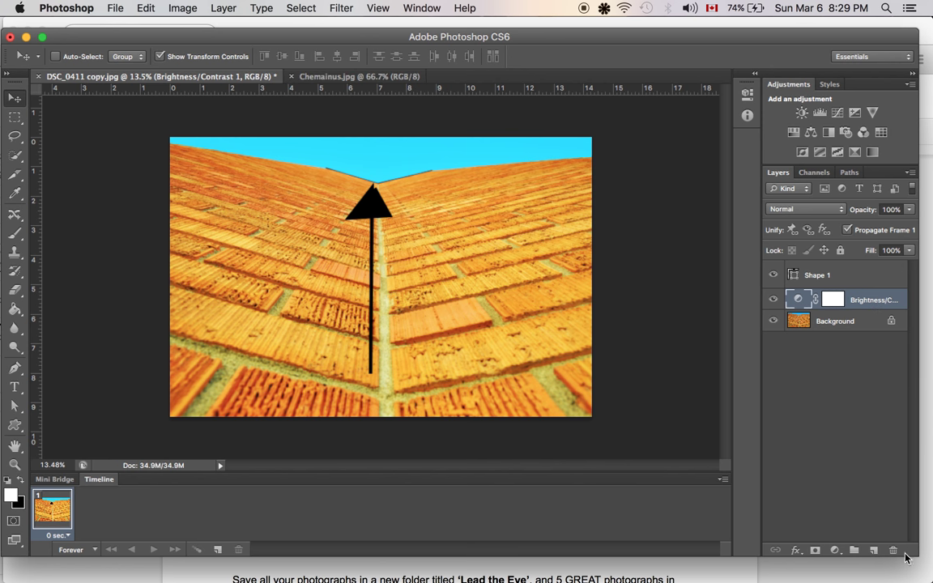
{"action": "left_click", "coordinate": [893, 551]}
{"action": "left_click", "coordinate": [577, 221]}
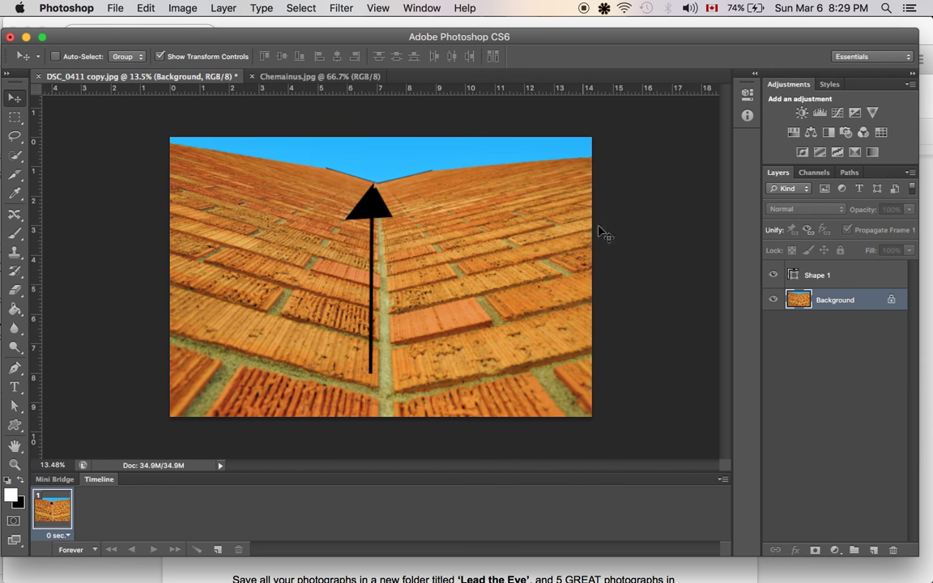
Step: Select the Shape 1 arrow, zoom on its head, and show its anchors with Path Selection
{"action": "left_click", "coordinate": [802, 276]}
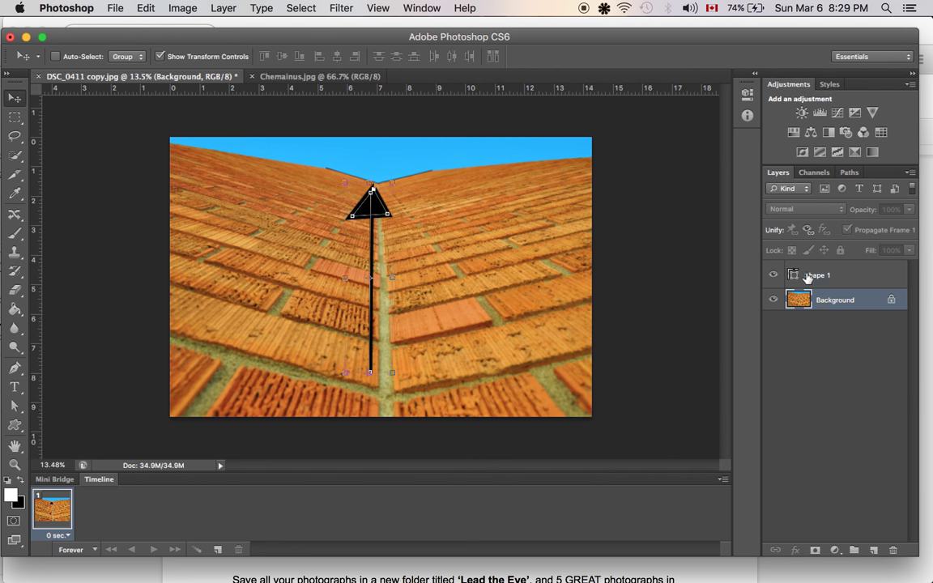
{"action": "left_click", "coordinate": [839, 305]}
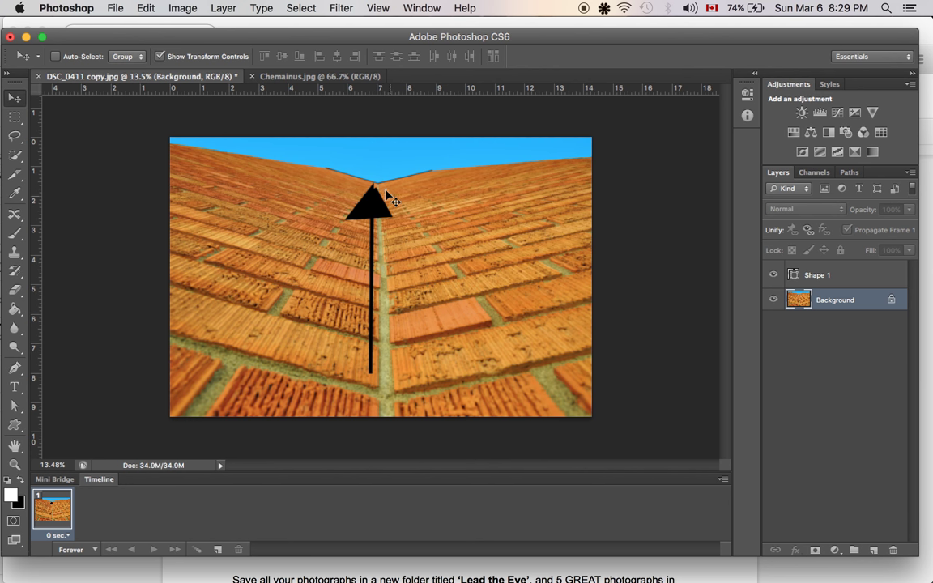
{"action": "left_click", "coordinate": [846, 281]}
{"action": "left_click", "coordinate": [14, 406]}
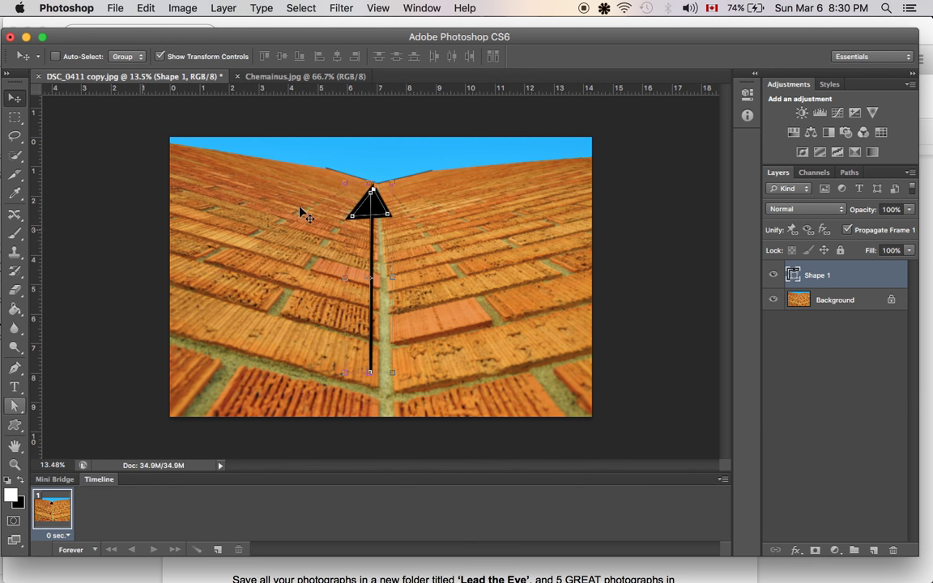
{"action": "scroll", "coordinate": [381, 201], "scroll_direction": "up", "scroll_amount": 3}
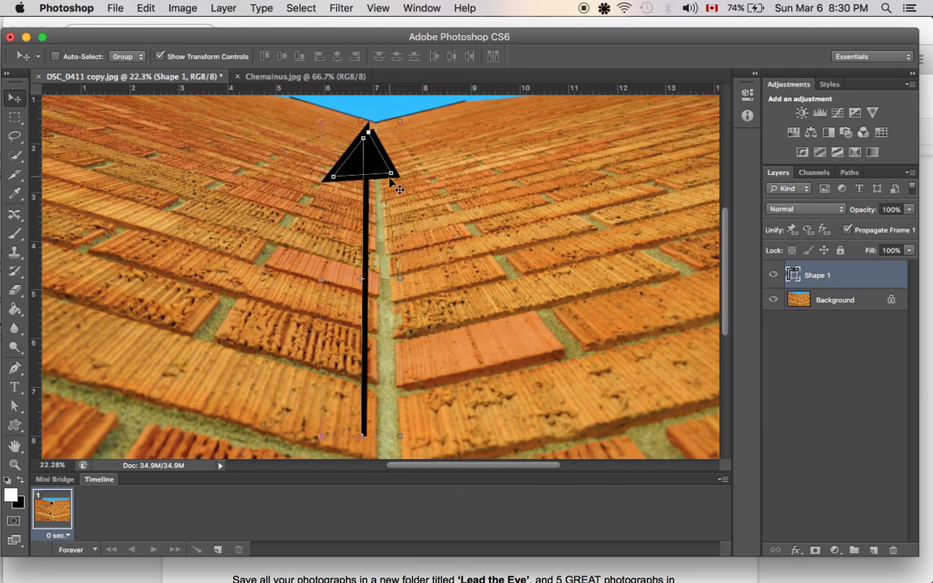
{"action": "scroll", "coordinate": [397, 186], "scroll_direction": "up", "scroll_amount": 5}
{"action": "scroll", "coordinate": [386, 266], "scroll_direction": "up", "scroll_amount": 3}
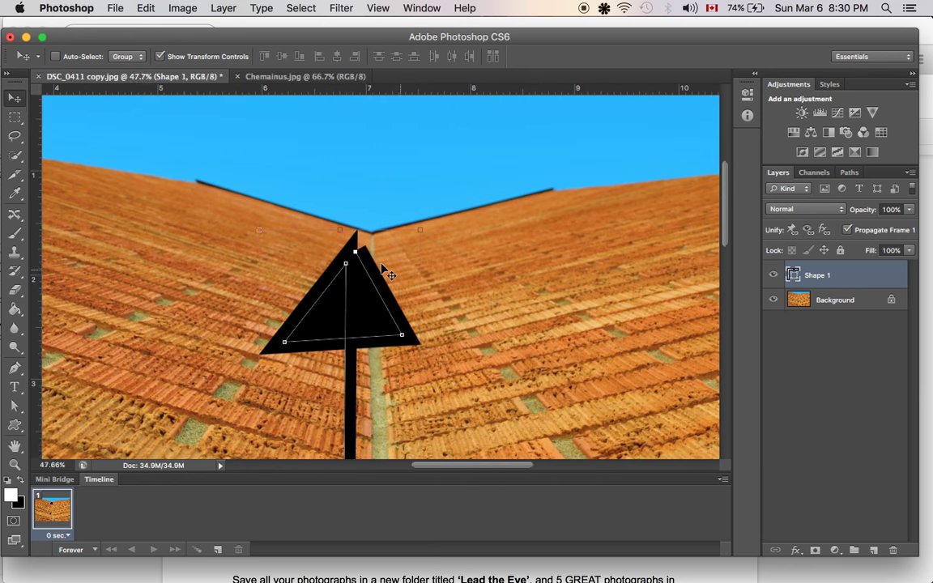
{"action": "scroll", "coordinate": [386, 272], "scroll_direction": "down", "scroll_amount": 1}
{"action": "scroll", "coordinate": [341, 298], "scroll_direction": "down", "scroll_amount": 1}
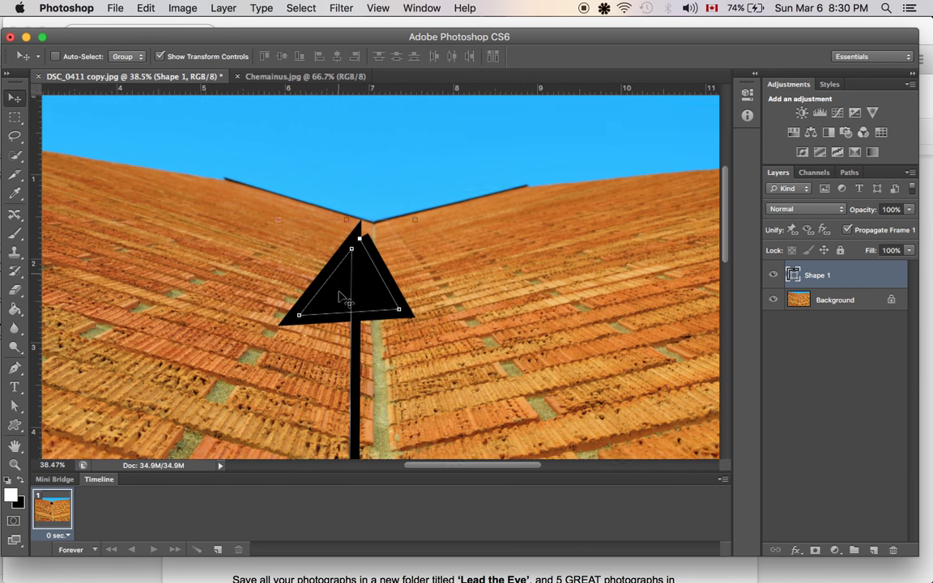
{"action": "scroll", "coordinate": [344, 300], "scroll_direction": "down", "scroll_amount": 2}
{"action": "scroll", "coordinate": [344, 299], "scroll_direction": "left", "scroll_amount": 1}
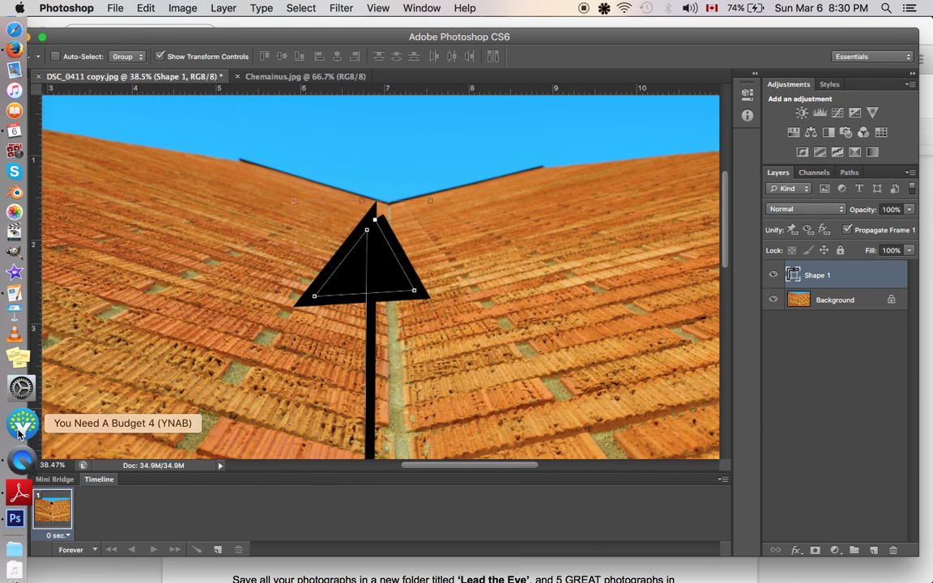
{"action": "mouse_move", "coordinate": [22, 377]}
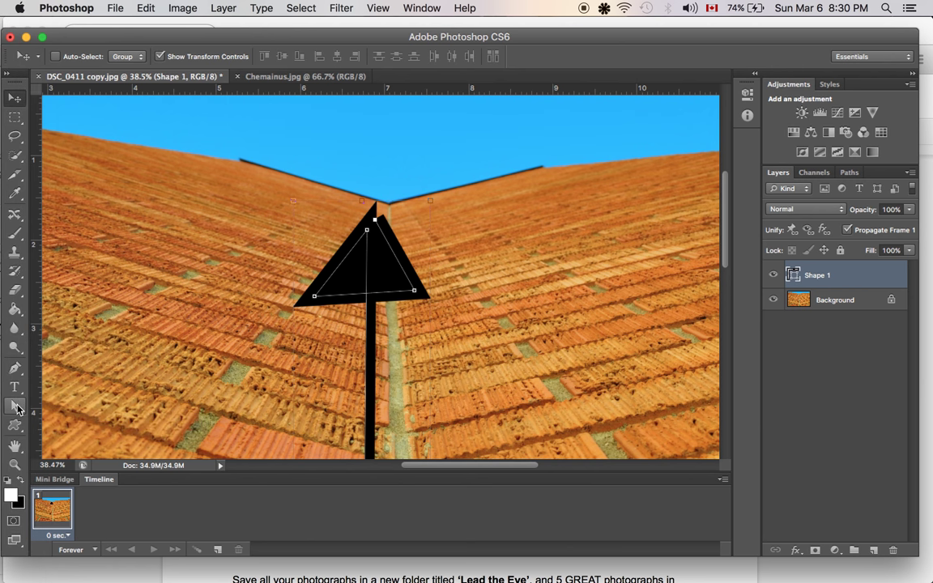
{"action": "left_click", "coordinate": [23, 411]}
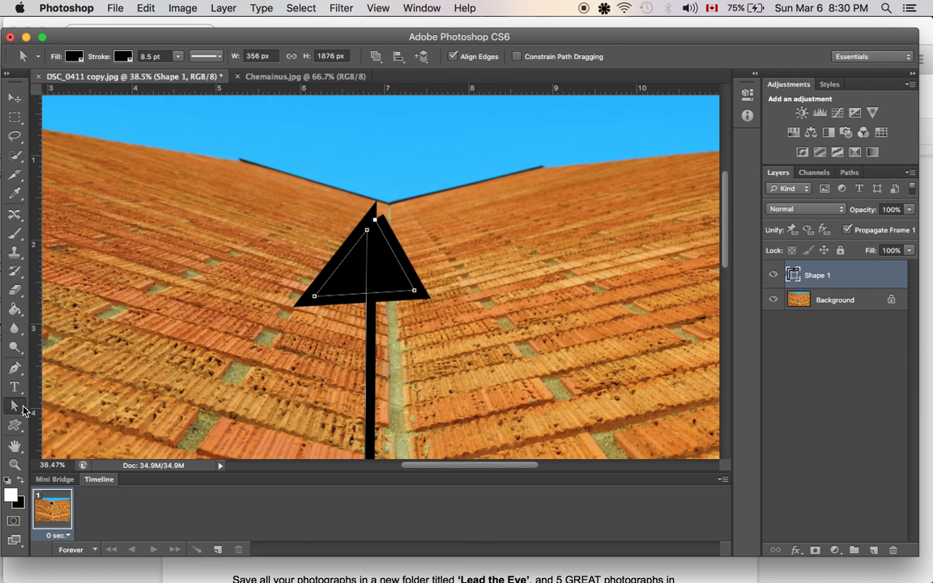
Step: With Direct Selection, drag the arrowhead's top anchor up and out to the right roofline
{"action": "left_click", "coordinate": [18, 409]}
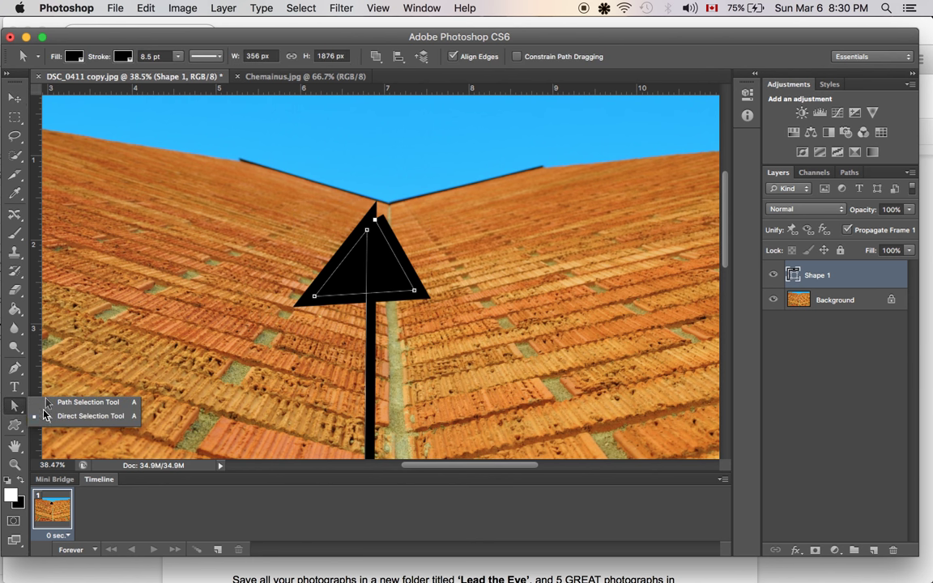
{"action": "left_click", "coordinate": [87, 416]}
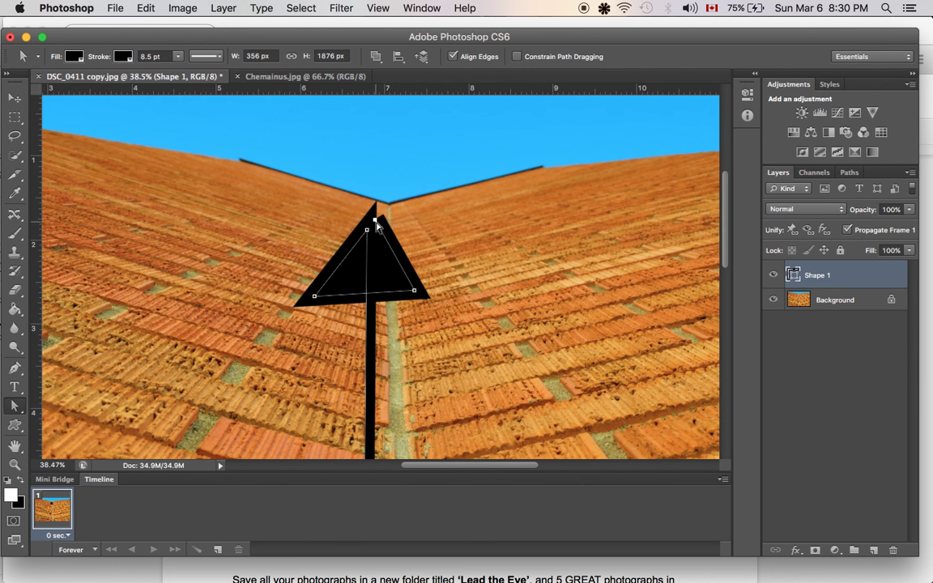
{"action": "left_click_drag", "start_coordinate": [375, 220], "coordinate": [362, 169]}
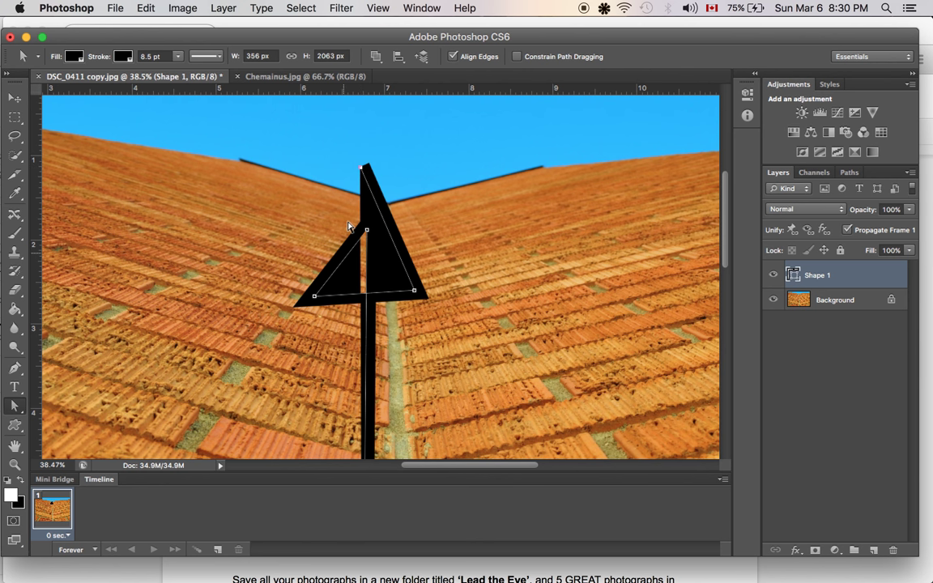
{"action": "left_click_drag", "start_coordinate": [366, 168], "coordinate": [490, 177]}
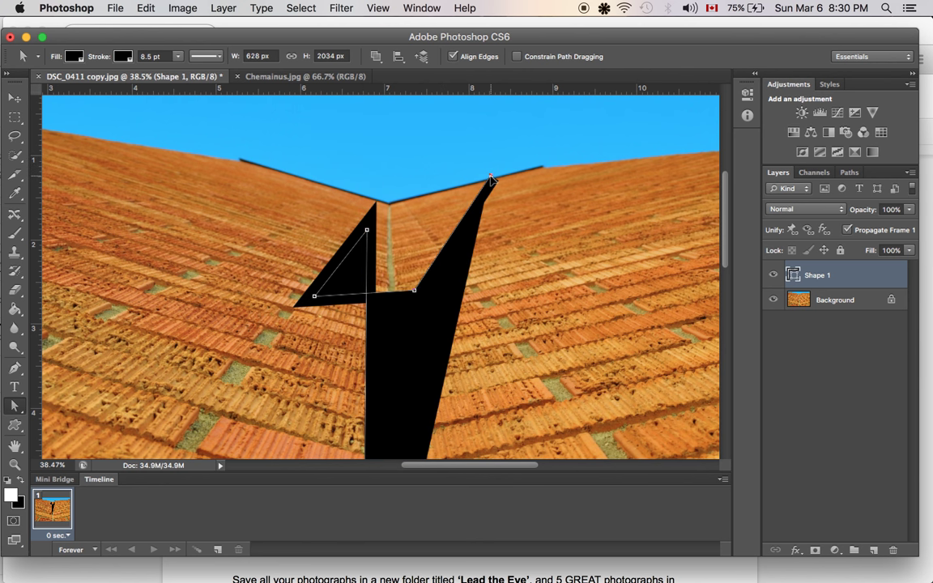
Step: Remove the shape's fill and drag the stray anchor back to re-form the triangular head
{"action": "left_click", "coordinate": [73, 56]}
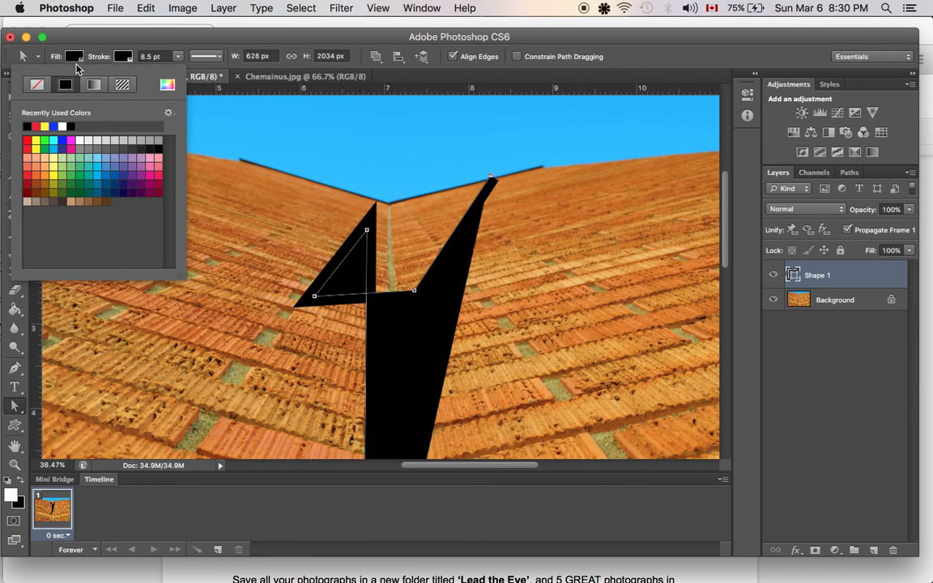
{"action": "left_click", "coordinate": [36, 89]}
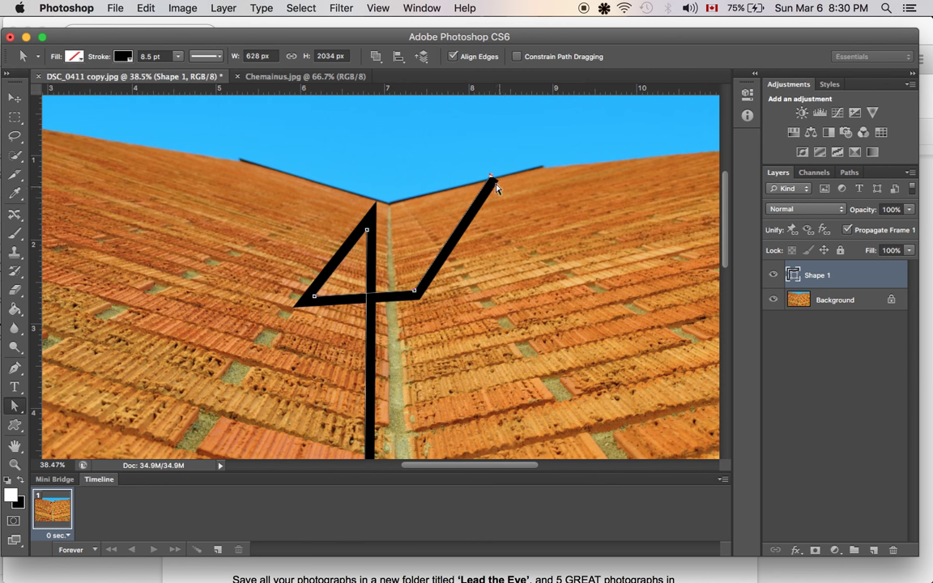
{"action": "left_click_drag", "start_coordinate": [490, 177], "coordinate": [430, 179]}
{"action": "left_click", "coordinate": [367, 226]}
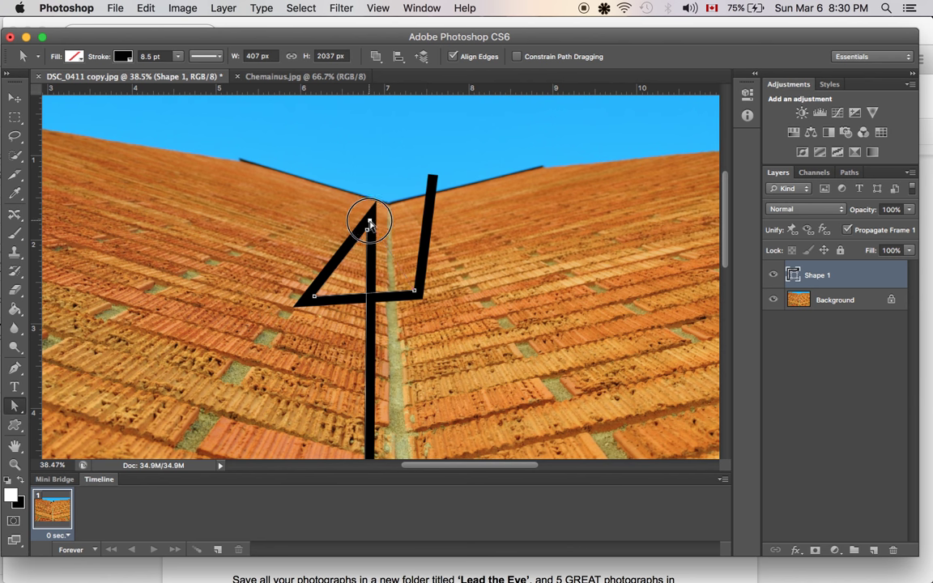
{"action": "mouse_move", "coordinate": [430, 178]}
{"action": "left_mouse_down"}
{"action": "mouse_move", "coordinate": [367, 217]}
{"action": "mouse_move", "coordinate": [375, 205]}
{"action": "left_mouse_up"}
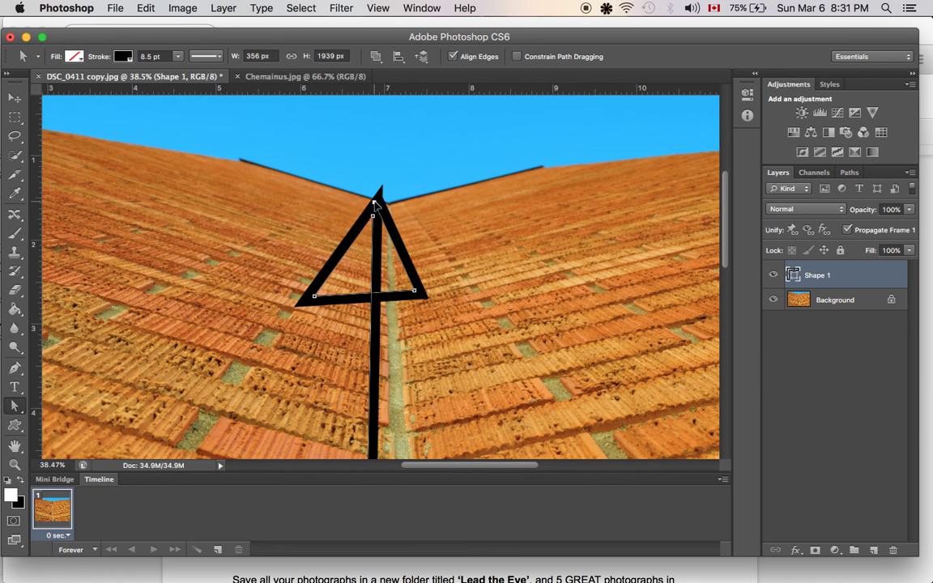
{"action": "left_click", "coordinate": [422, 227]}
Step: Fill the arrow shape with solid black again
{"action": "left_click", "coordinate": [72, 54]}
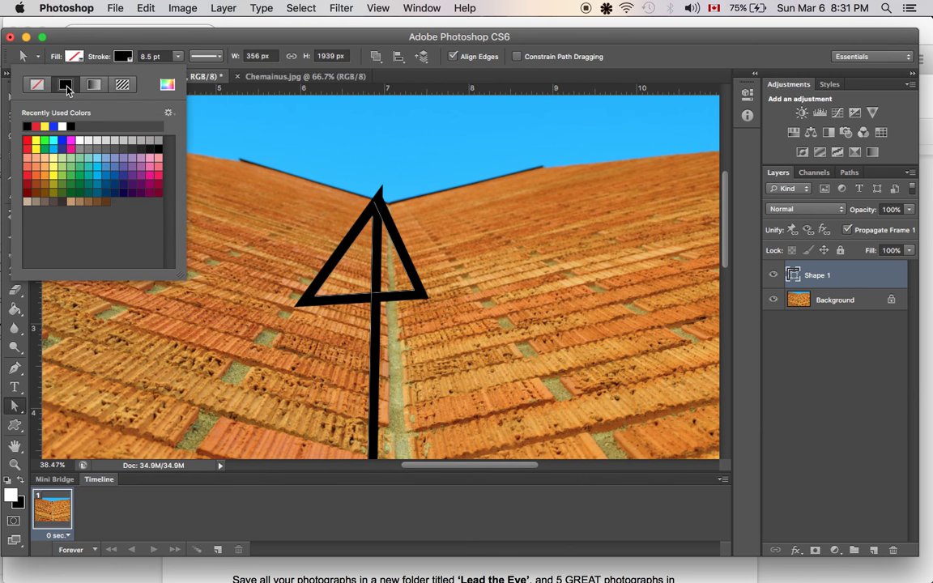
{"action": "left_click", "coordinate": [66, 85]}
{"action": "left_click", "coordinate": [408, 209]}
Step: Drag the arrow's bottom transform handle down to 112.74% height, lengthening its shaft
{"action": "left_click", "coordinate": [11, 93]}
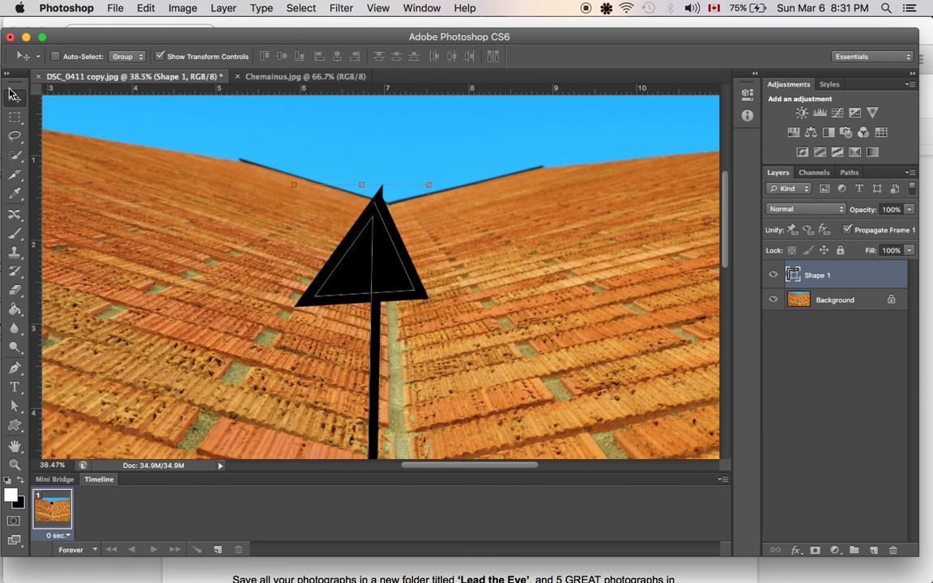
{"action": "scroll", "coordinate": [444, 344], "scroll_direction": "down", "scroll_amount": 5}
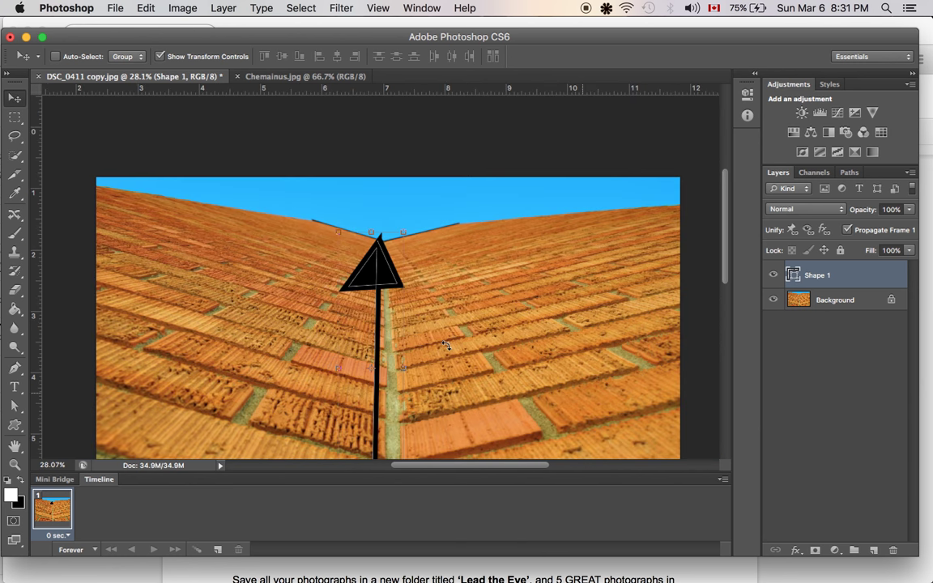
{"action": "scroll", "coordinate": [447, 349], "scroll_direction": "up", "scroll_amount": 4}
{"action": "scroll", "coordinate": [447, 350], "scroll_direction": "down", "scroll_amount": 1}
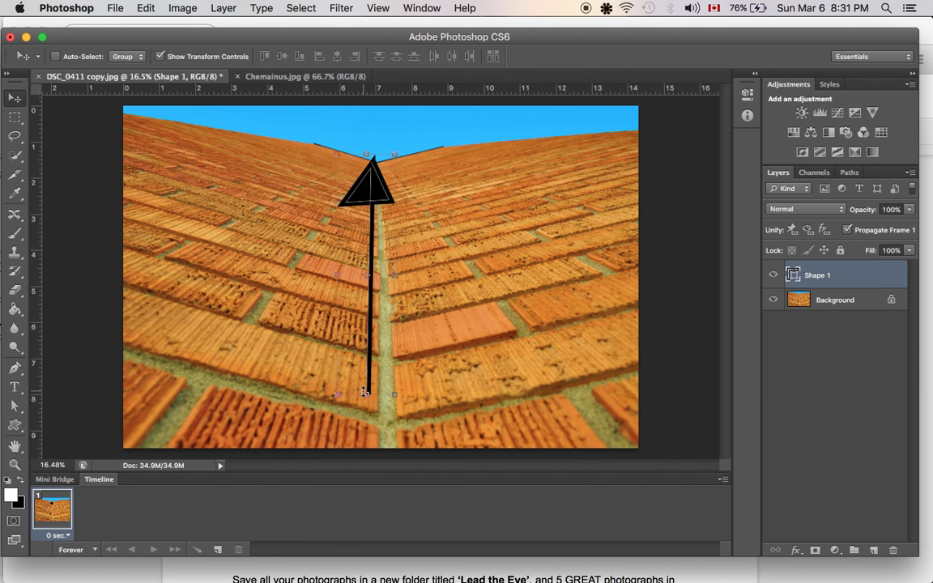
{"action": "left_click_drag", "start_coordinate": [365, 403], "coordinate": [367, 423]}
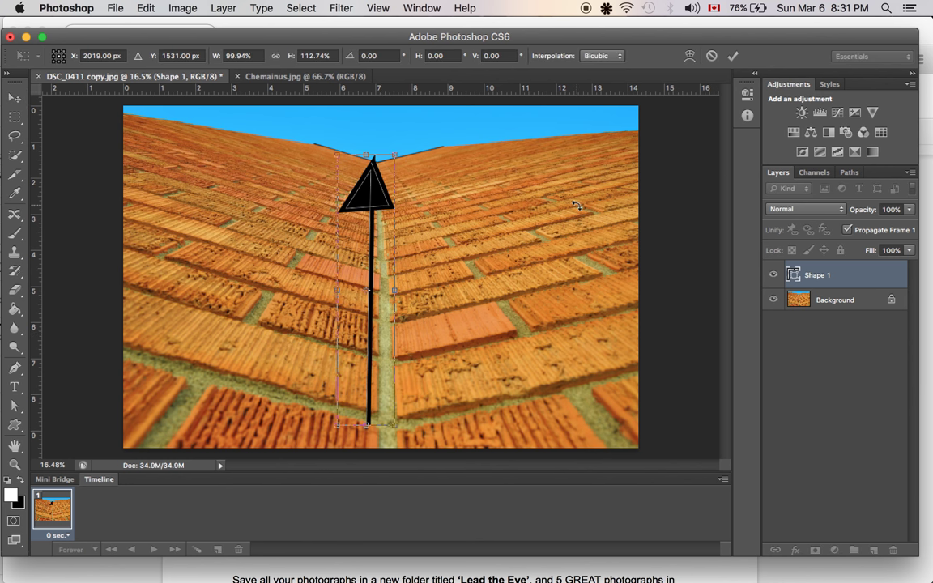
Step: Save the brick-wall arrow image as JPEG 'Edited_brick_2.jpg' with quality 10
{"action": "left_click", "coordinate": [115, 8]}
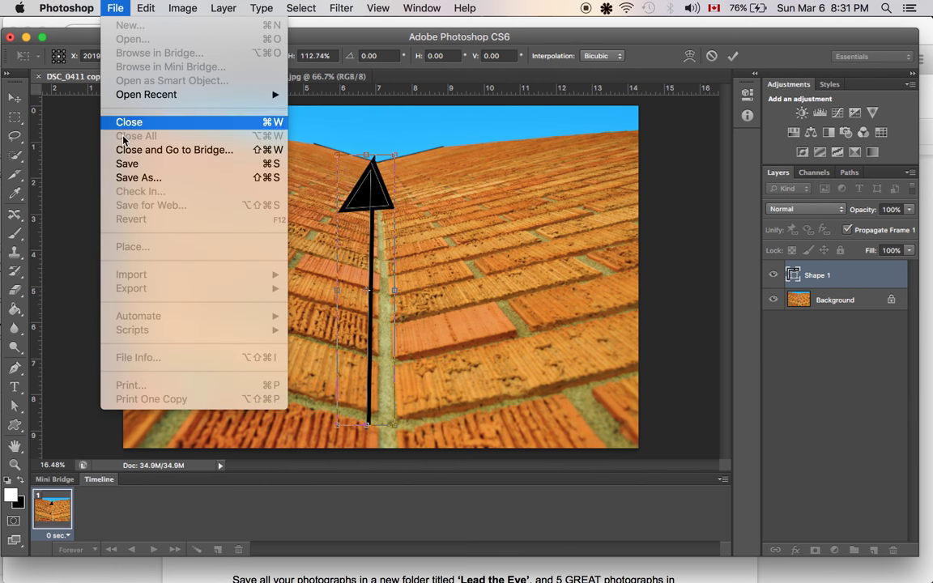
{"action": "left_click", "coordinate": [148, 185]}
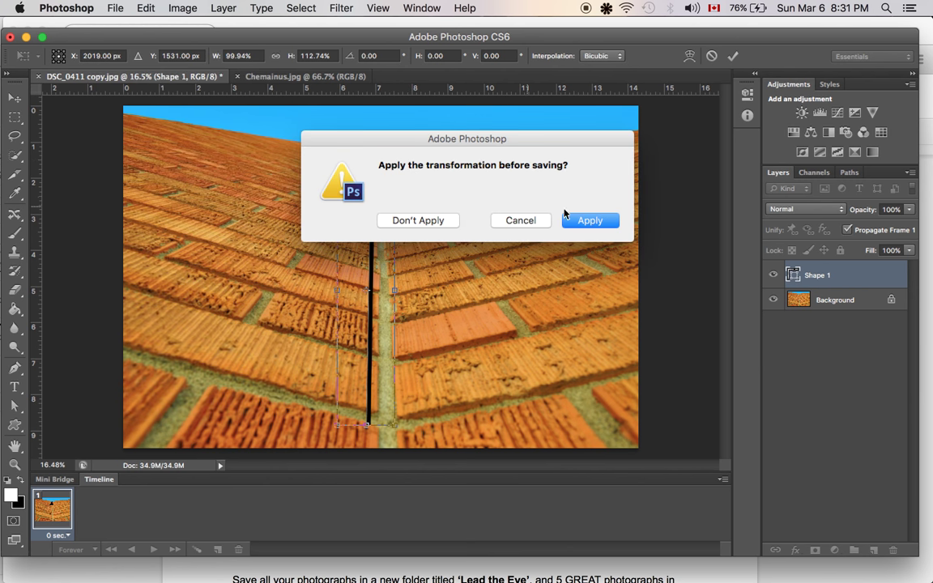
{"action": "left_click", "coordinate": [601, 222]}
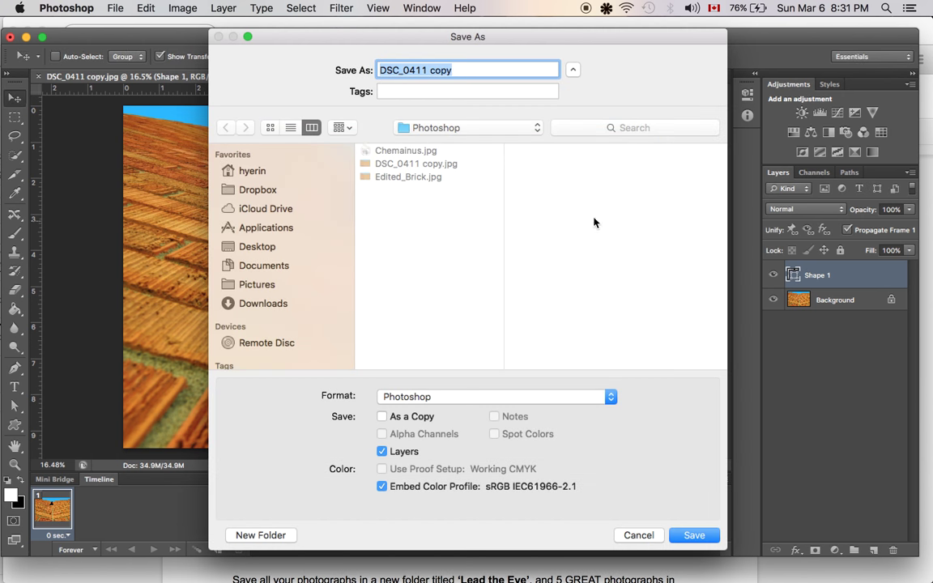
{"action": "left_click", "coordinate": [450, 71]}
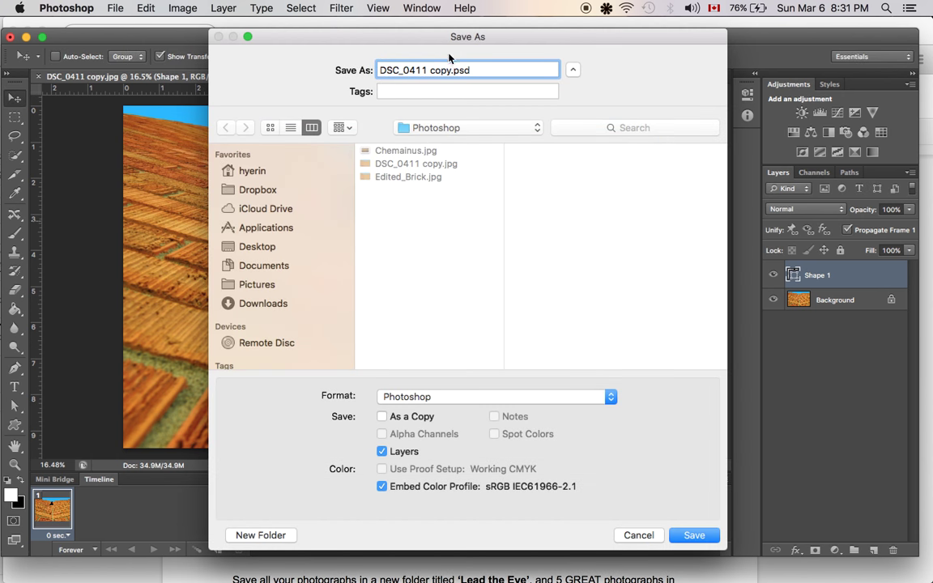
{"action": "left_click_drag", "start_coordinate": [450, 71], "coordinate": [336, 71]}
{"action": "type", "text": "Edited_brick_2."}
{"action": "left_click", "coordinate": [468, 396]}
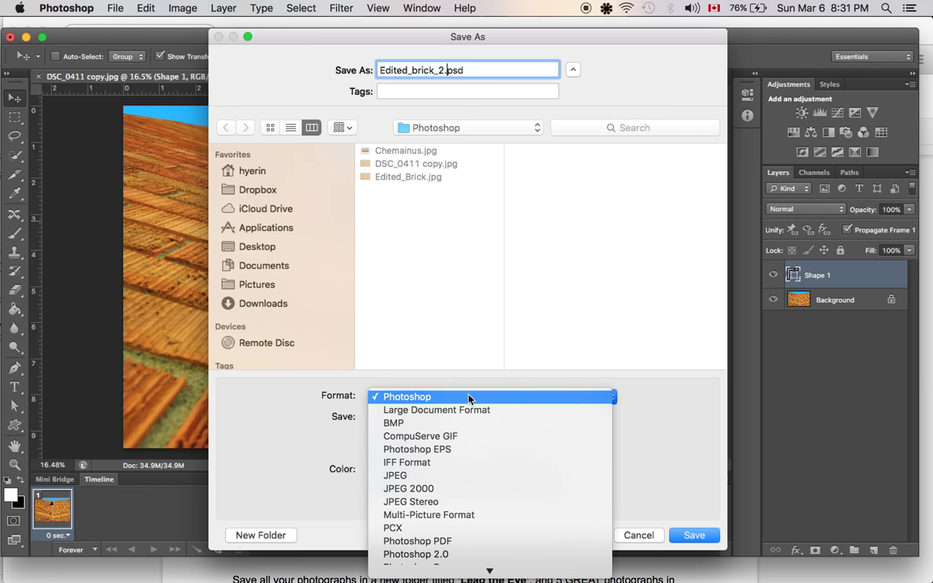
{"action": "left_click", "coordinate": [461, 482]}
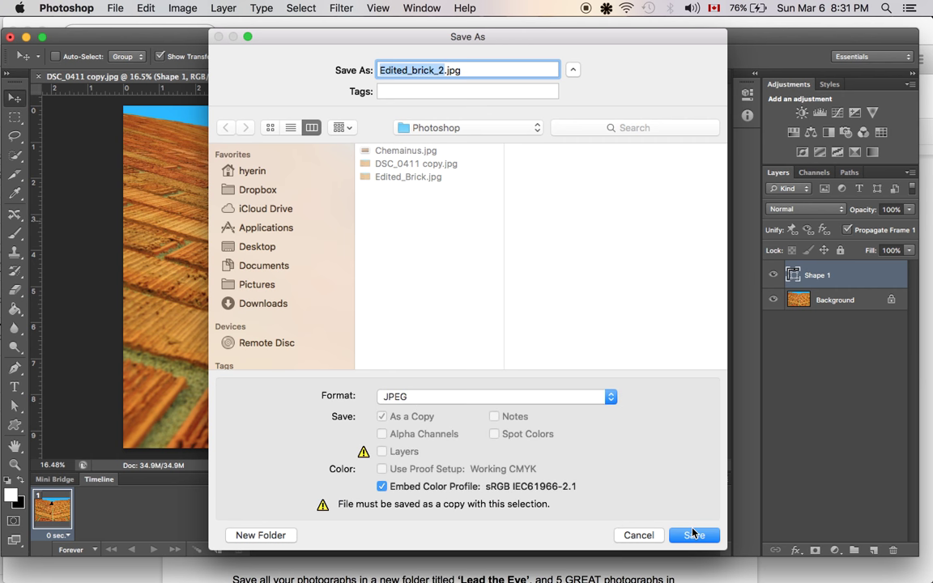
{"action": "key", "text": "Return"}
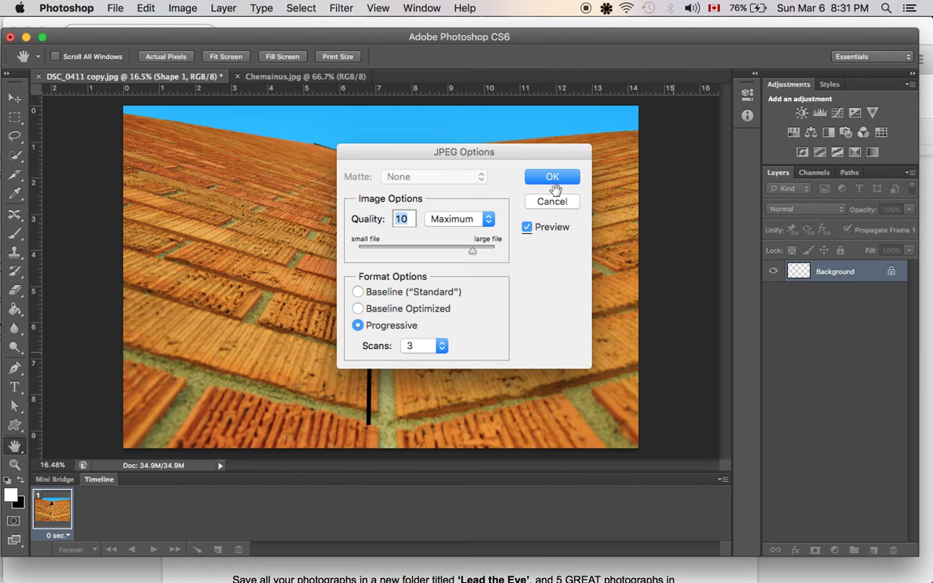
{"action": "left_click", "coordinate": [554, 181]}
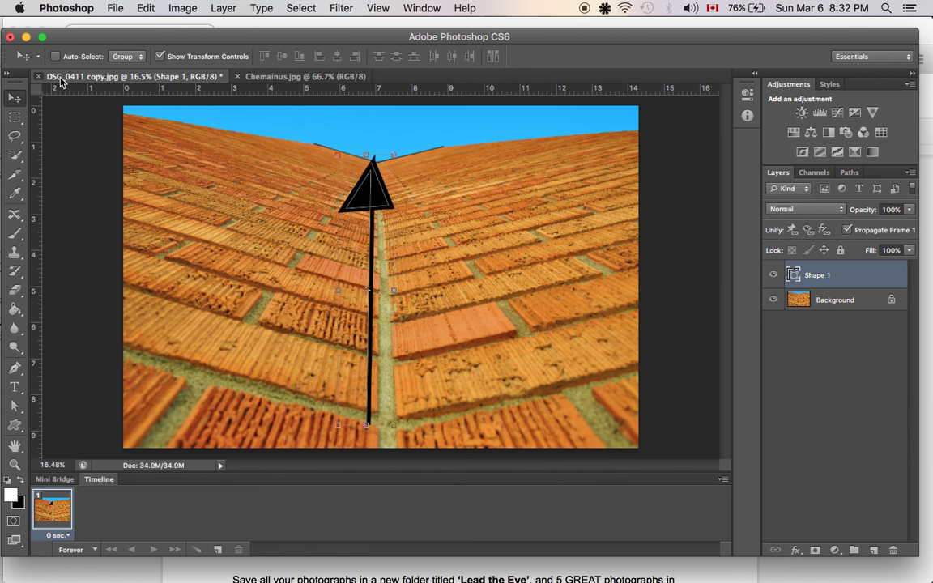
Step: Close DSC_0411 copy.jpg without saving, leaving Chemainus.jpg open
{"action": "key", "text": "super+w"}
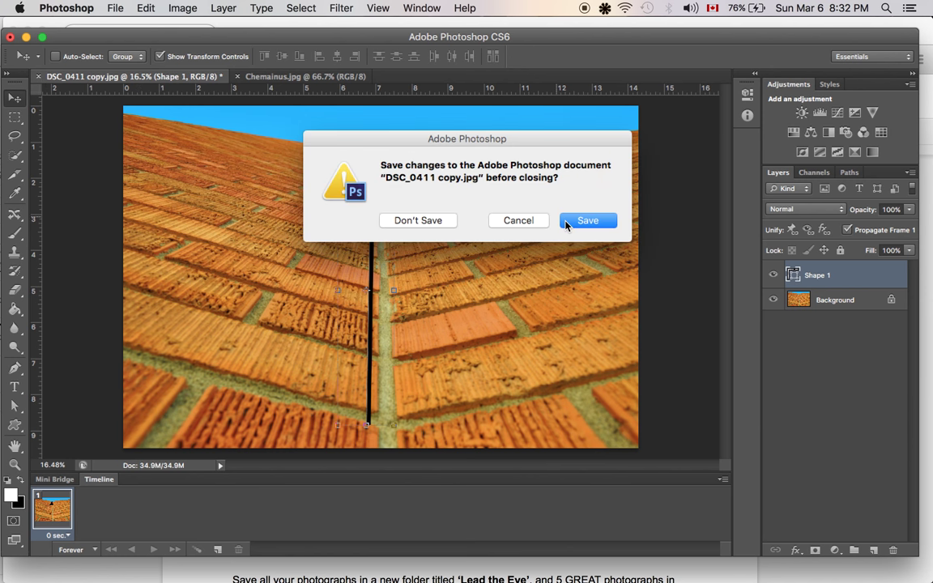
{"action": "left_click", "coordinate": [418, 220]}
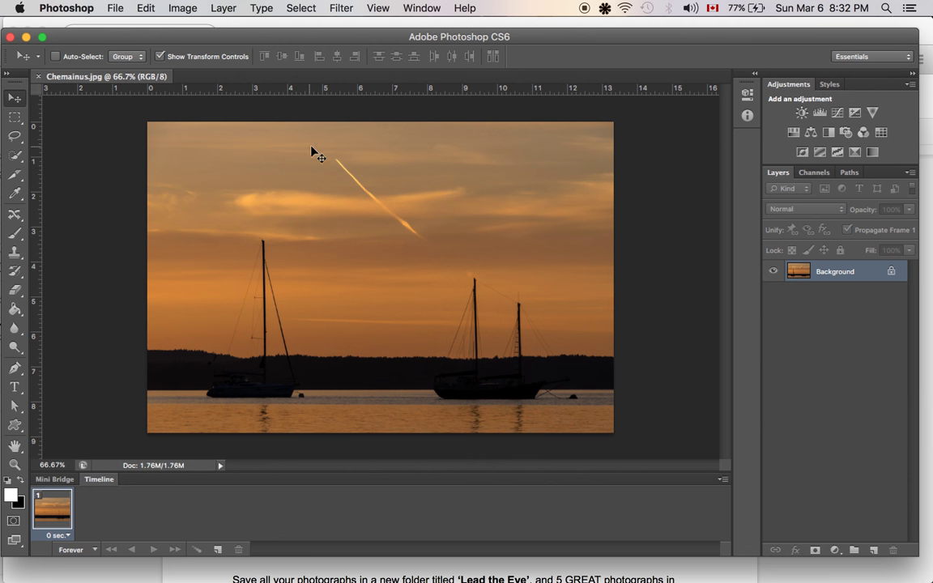
{"action": "left_click", "coordinate": [14, 367]}
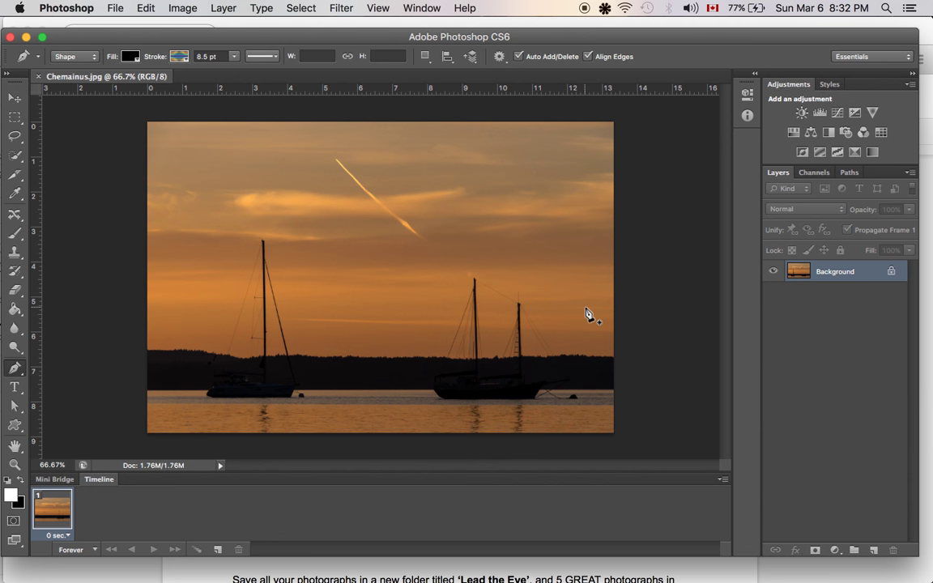
Step: Draw a curved black pen-shape arrow from the right sailboat up the contrail, with a pointed head
{"action": "left_click", "coordinate": [588, 306]}
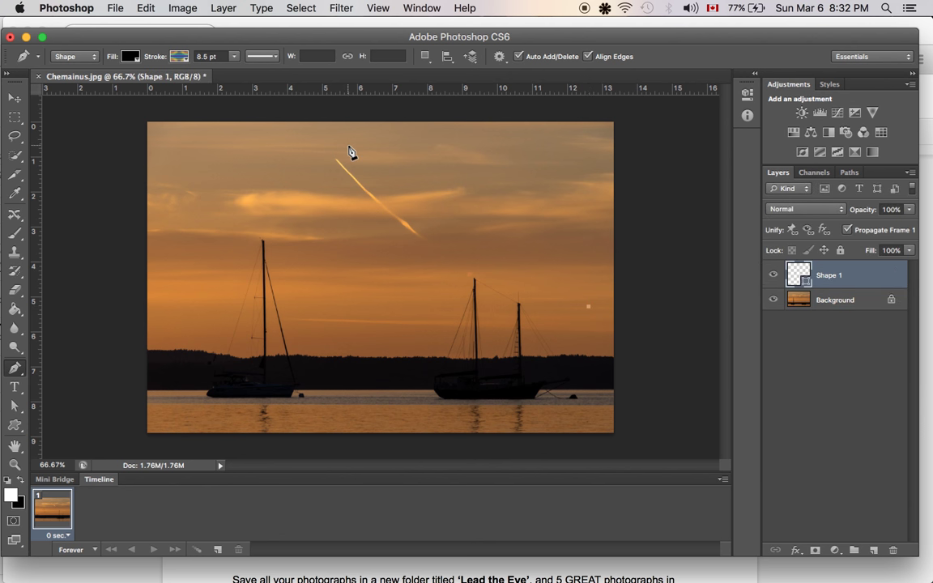
{"action": "mouse_move", "coordinate": [359, 153]}
{"action": "left_mouse_down"}
{"action": "mouse_move", "coordinate": [355, 120]}
{"action": "mouse_move", "coordinate": [360, 155]}
{"action": "left_mouse_up"}
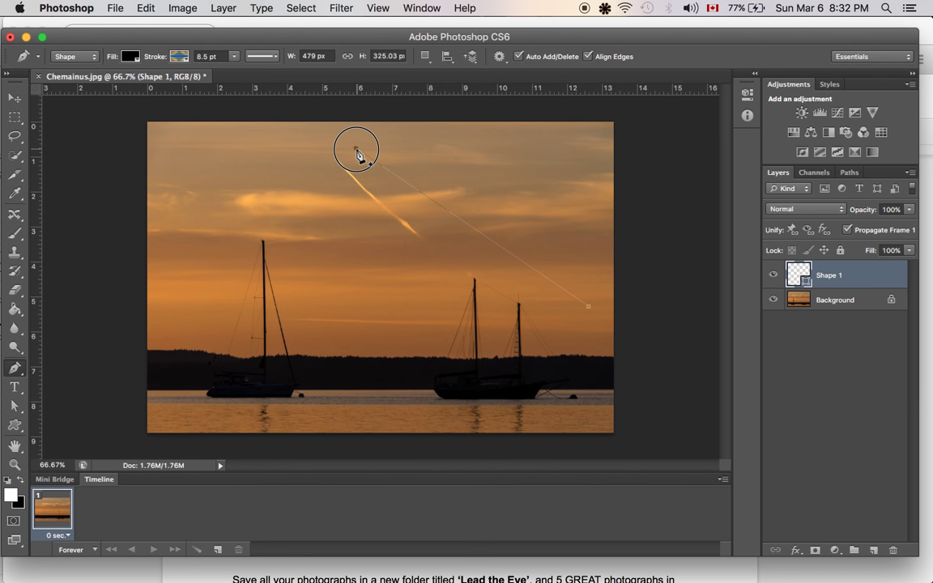
{"action": "mouse_move", "coordinate": [354, 144]}
{"action": "left_mouse_down"}
{"action": "mouse_move", "coordinate": [358, 100]}
{"action": "mouse_move", "coordinate": [358, 125]}
{"action": "mouse_move", "coordinate": [321, 77]}
{"action": "mouse_move", "coordinate": [344, 84]}
{"action": "left_mouse_up"}
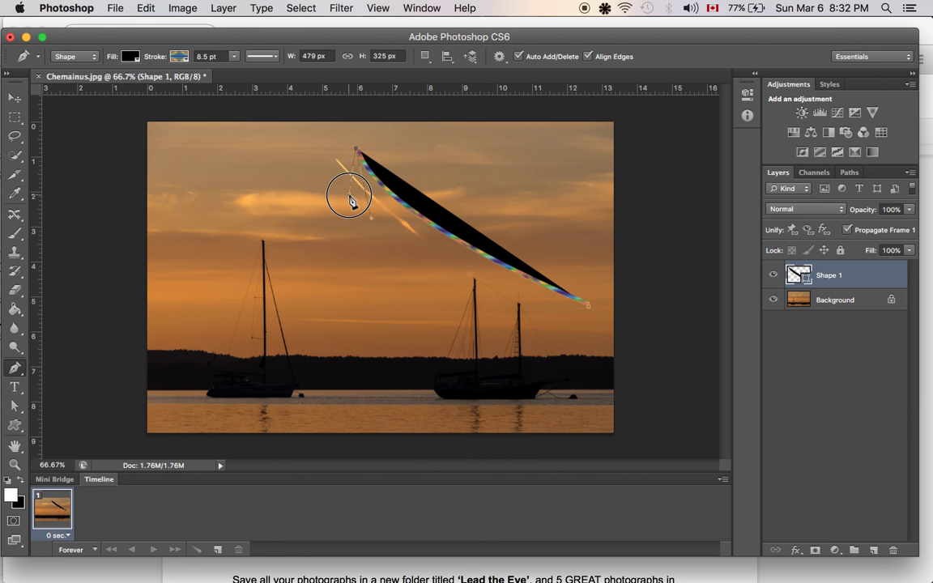
{"action": "left_click", "coordinate": [352, 196]}
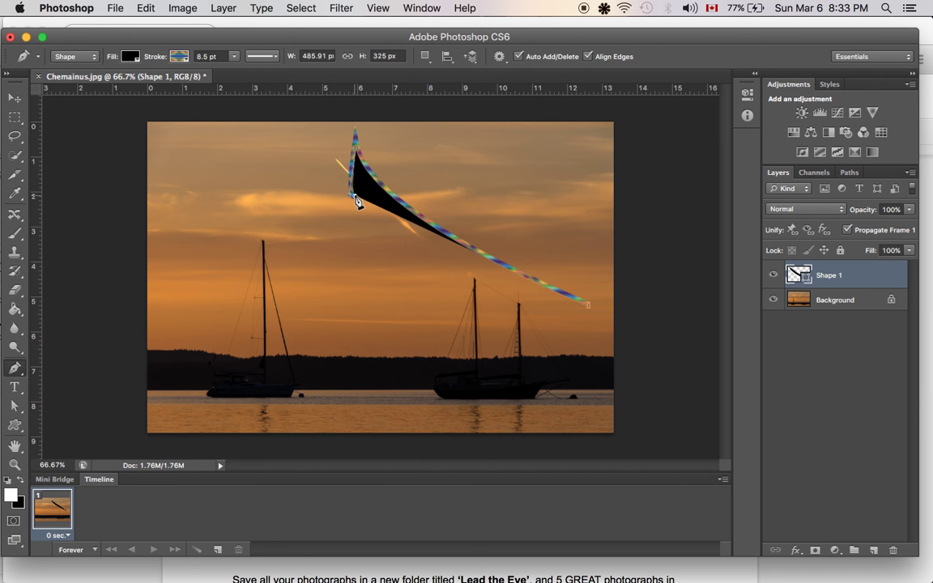
{"action": "left_click", "coordinate": [404, 160]}
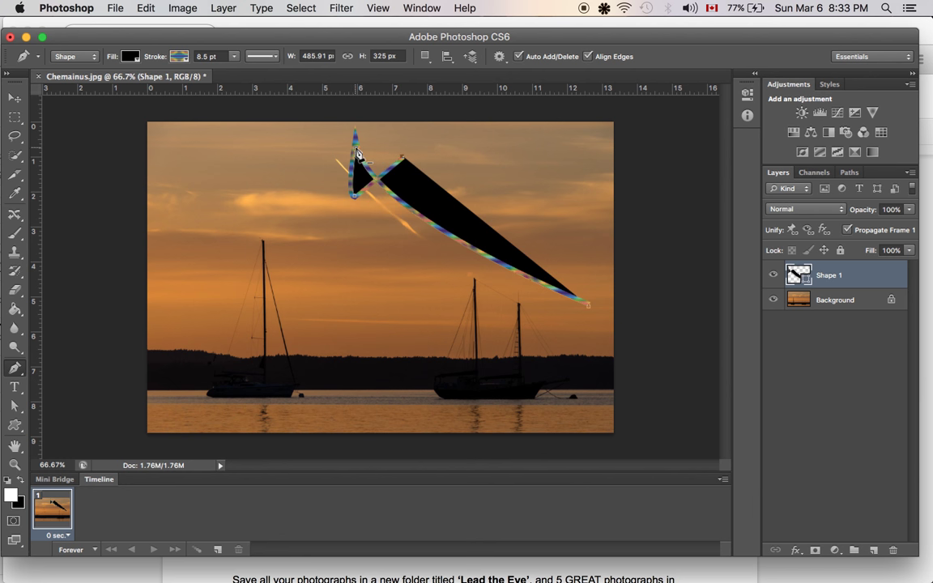
{"action": "key", "text": "super+z"}
{"action": "left_click", "coordinate": [364, 153]}
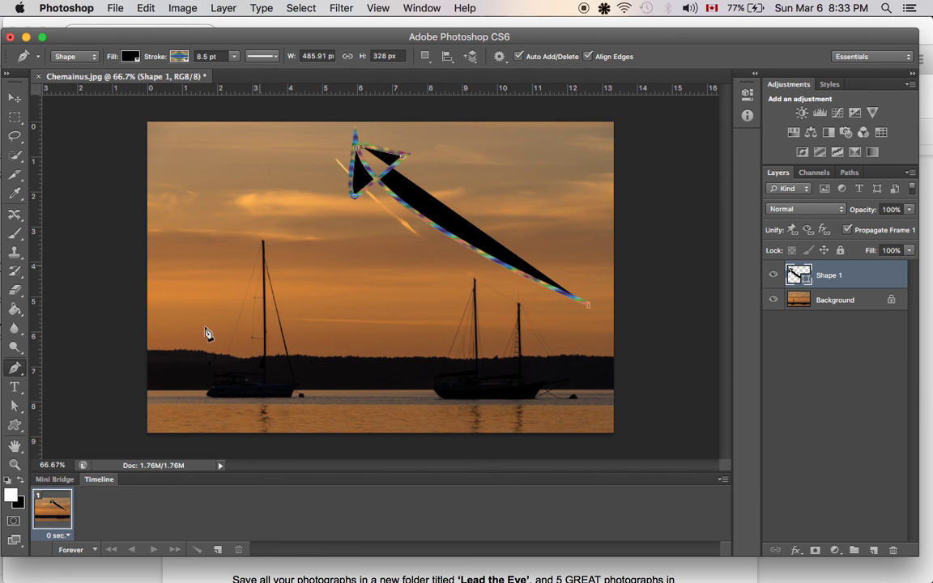
{"action": "left_click", "coordinate": [17, 98]}
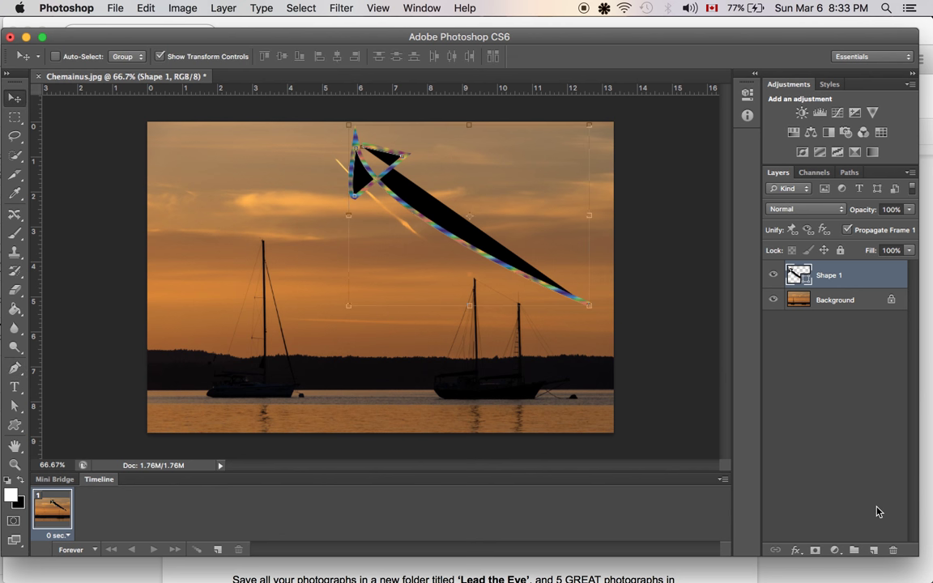
{"action": "left_click", "coordinate": [874, 550]}
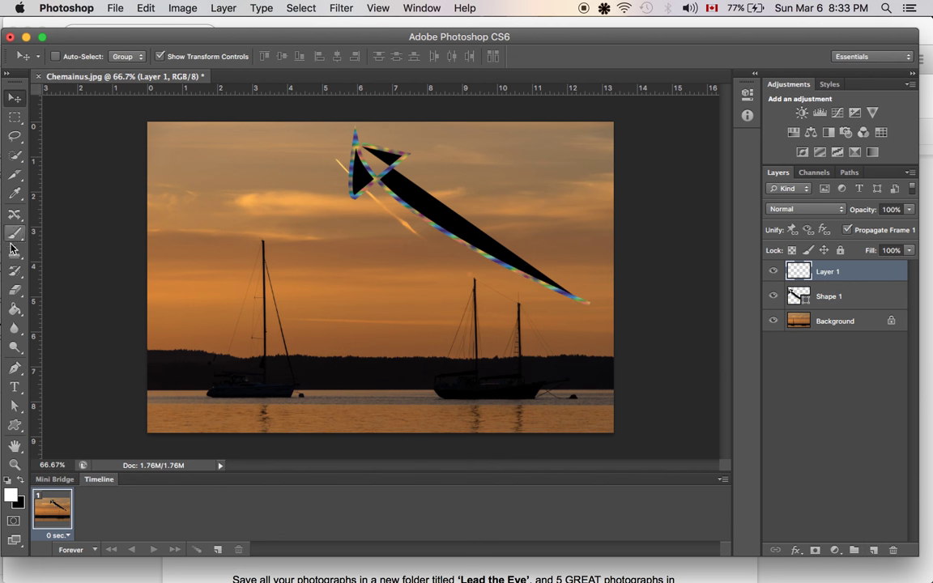
{"action": "left_click", "coordinate": [15, 367]}
{"action": "left_click", "coordinate": [384, 343]}
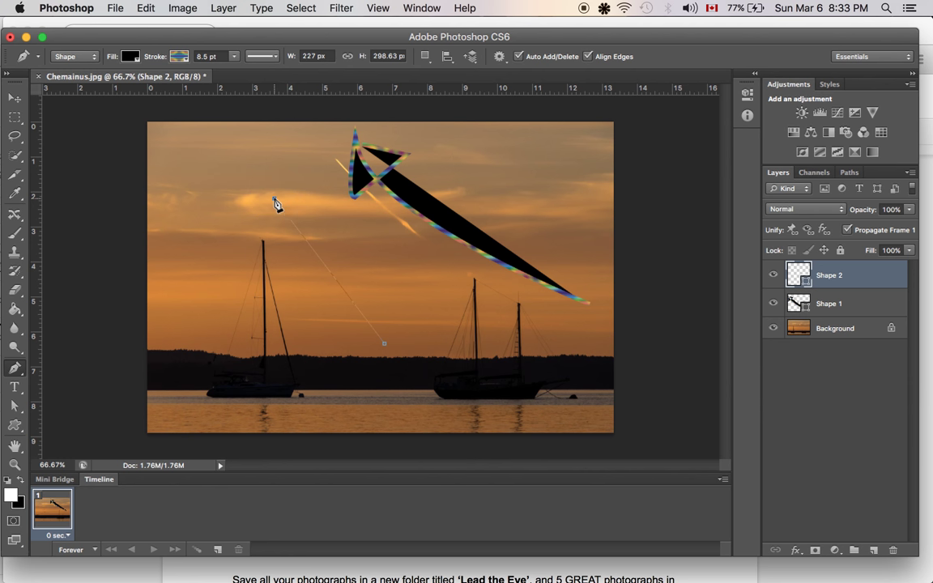
{"action": "left_click", "coordinate": [274, 203]}
{"action": "key", "text": "super+z"}
{"action": "left_click_drag", "start_coordinate": [279, 204], "coordinate": [294, 141]}
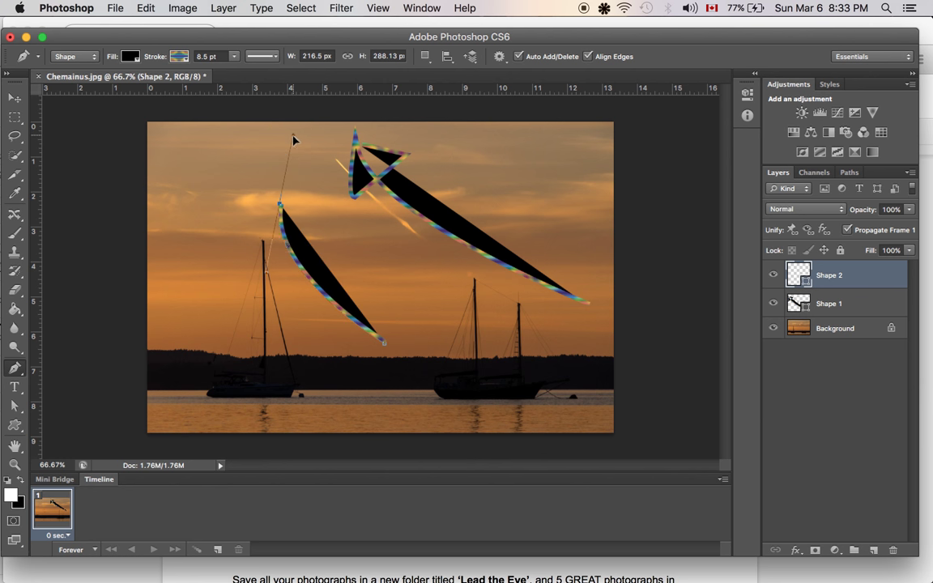
{"action": "left_click", "coordinate": [241, 240]}
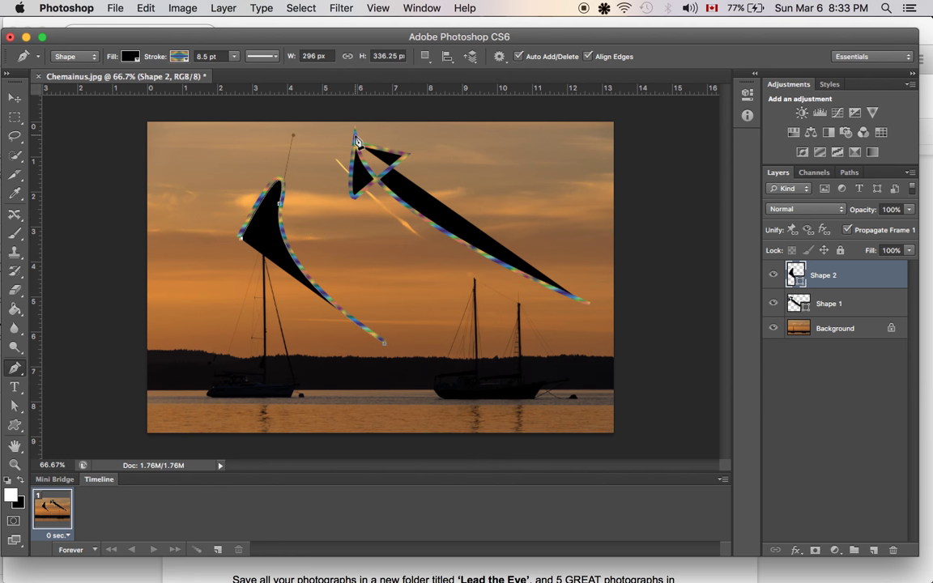
{"action": "key", "text": "super+z"}
{"action": "key", "text": "super+alt+z"}
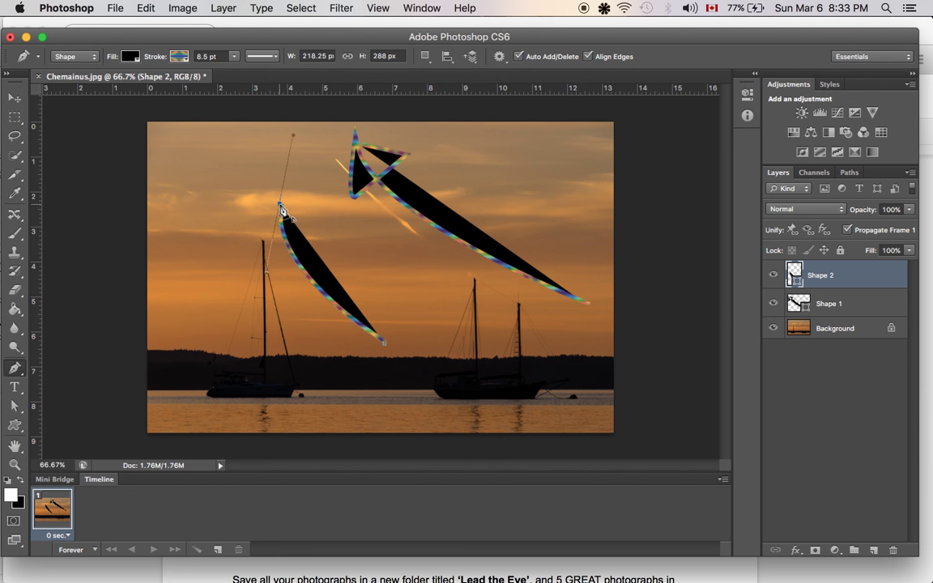
{"action": "left_click_drag", "start_coordinate": [281, 210], "coordinate": [257, 241]}
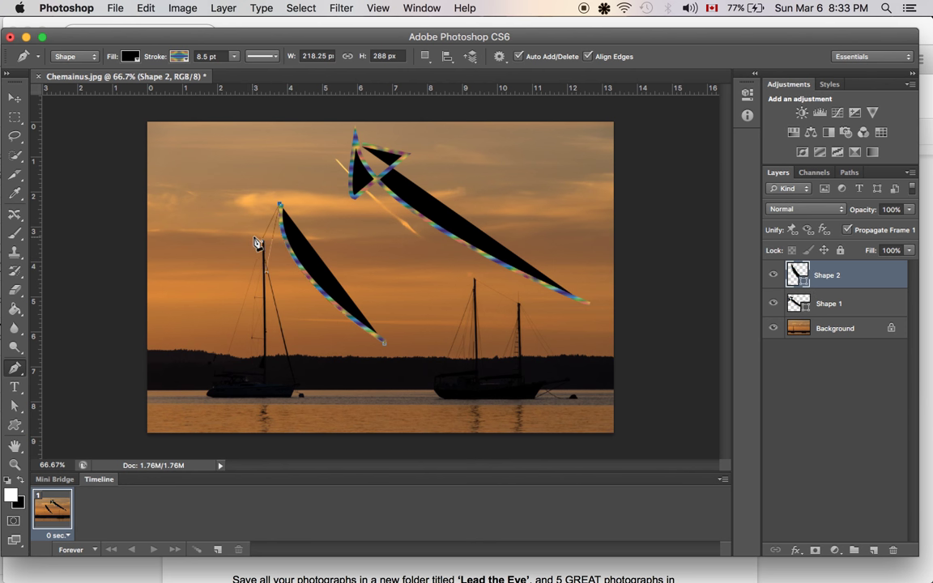
{"action": "left_click", "coordinate": [256, 244]}
{"action": "left_click", "coordinate": [280, 208]}
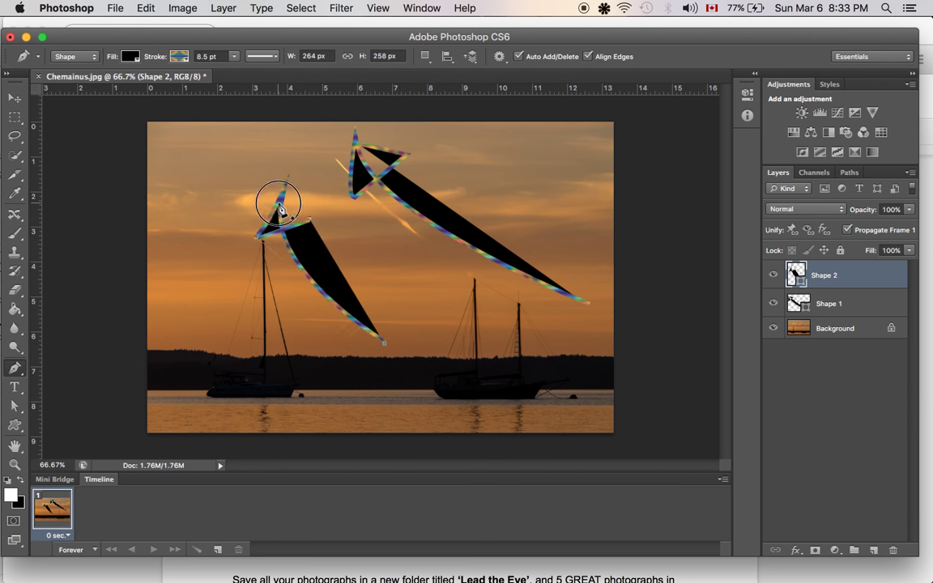
{"action": "left_click_drag", "start_coordinate": [280, 209], "coordinate": [285, 209]}
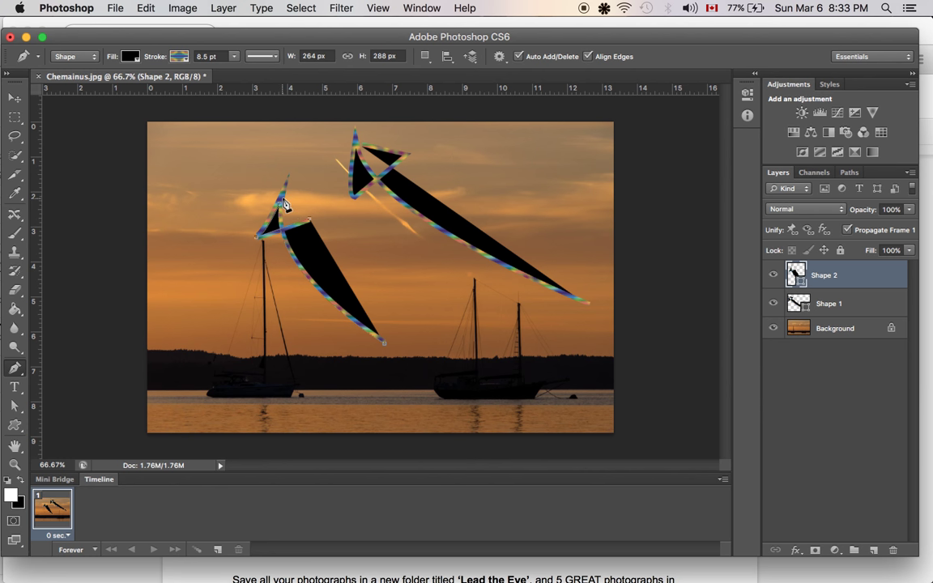
{"action": "left_click", "coordinate": [282, 203]}
{"action": "left_click_drag", "start_coordinate": [282, 202], "coordinate": [285, 200]}
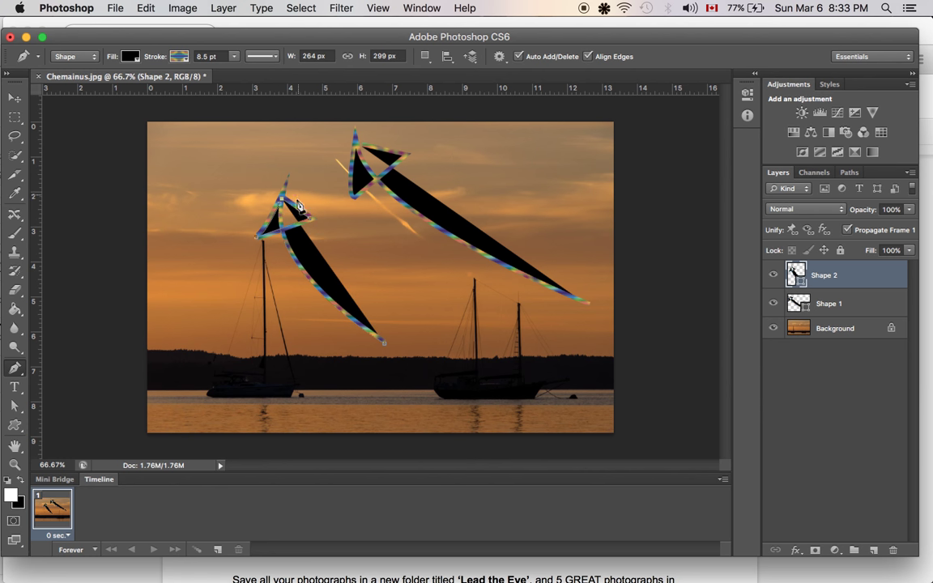
{"action": "left_click", "coordinate": [15, 98]}
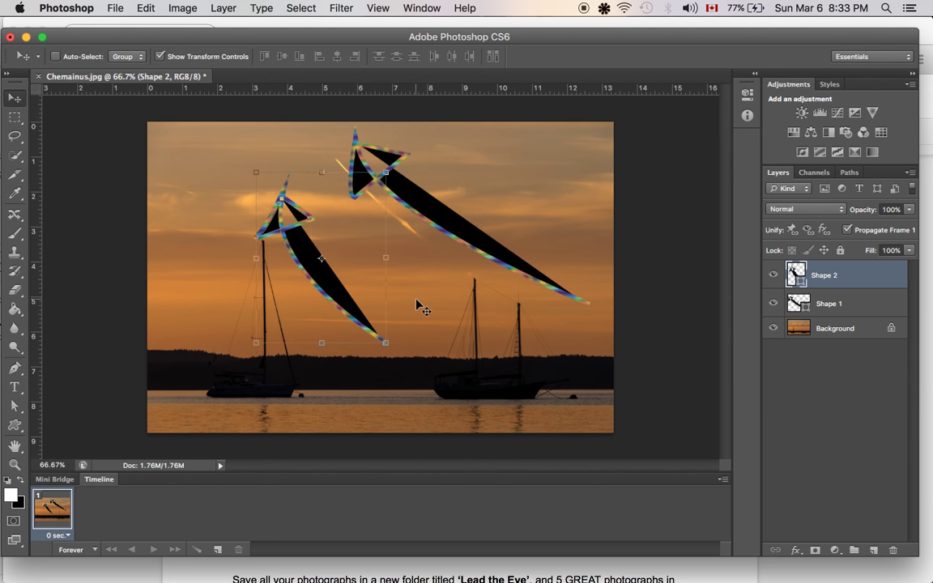
{"action": "key", "text": "BackSpace"}
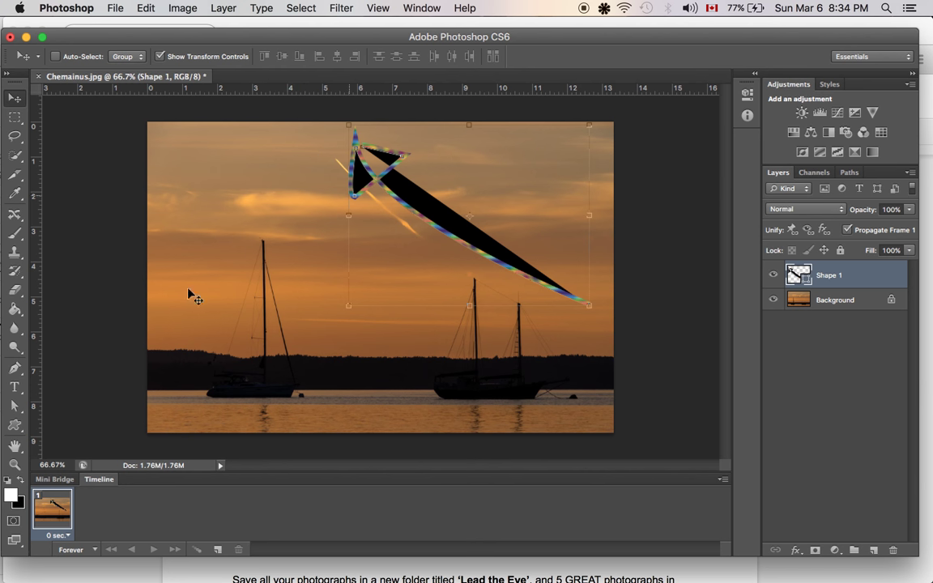
Step: Set the Shape 1 arrow to no fill and a solid red stroke
{"action": "left_click", "coordinate": [15, 367]}
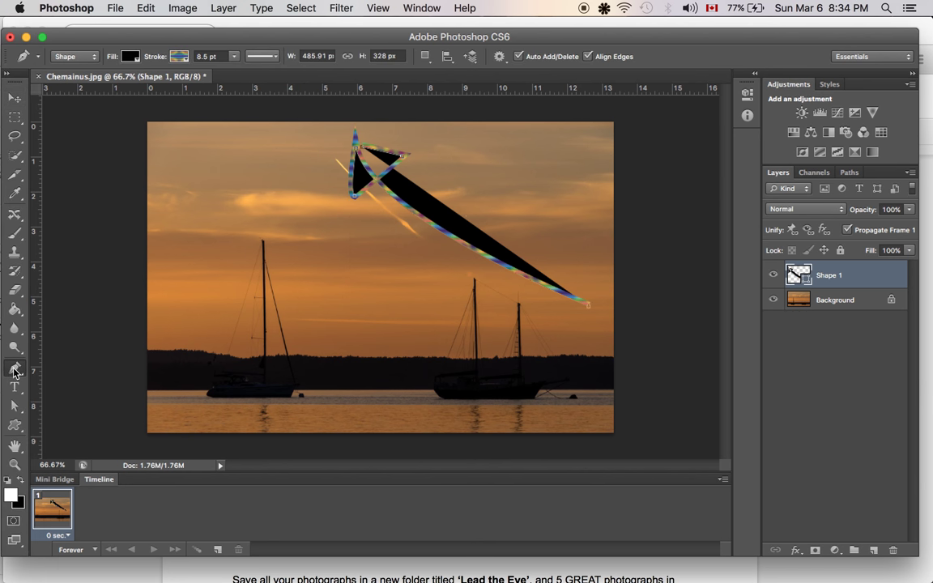
{"action": "left_click", "coordinate": [132, 57]}
{"action": "left_click", "coordinate": [69, 84]}
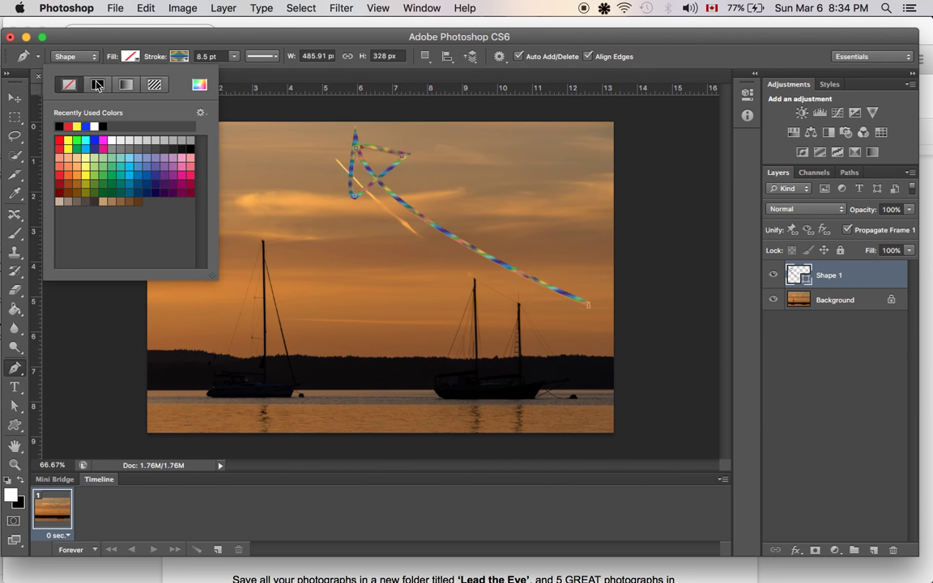
{"action": "left_click", "coordinate": [177, 57]}
{"action": "left_click", "coordinate": [146, 85]}
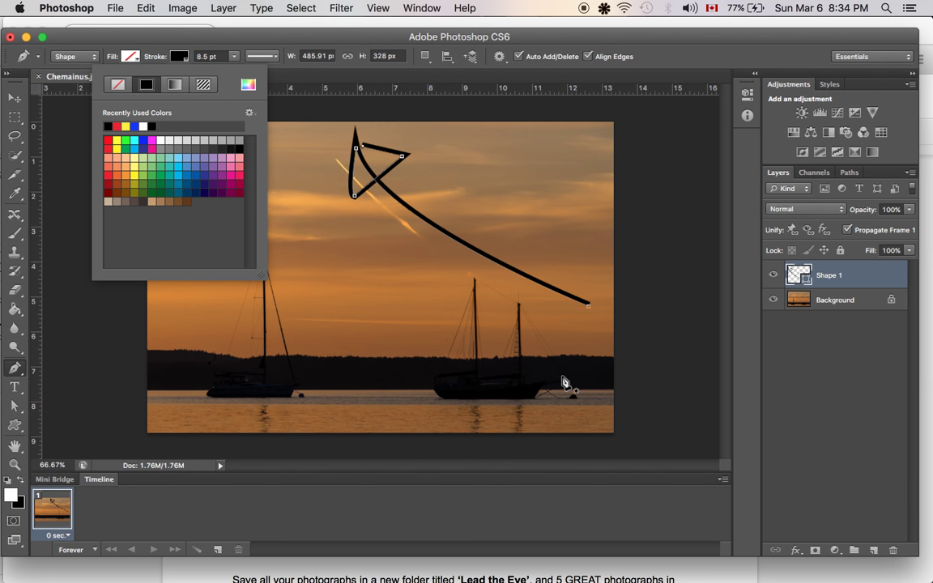
{"action": "left_click", "coordinate": [109, 141]}
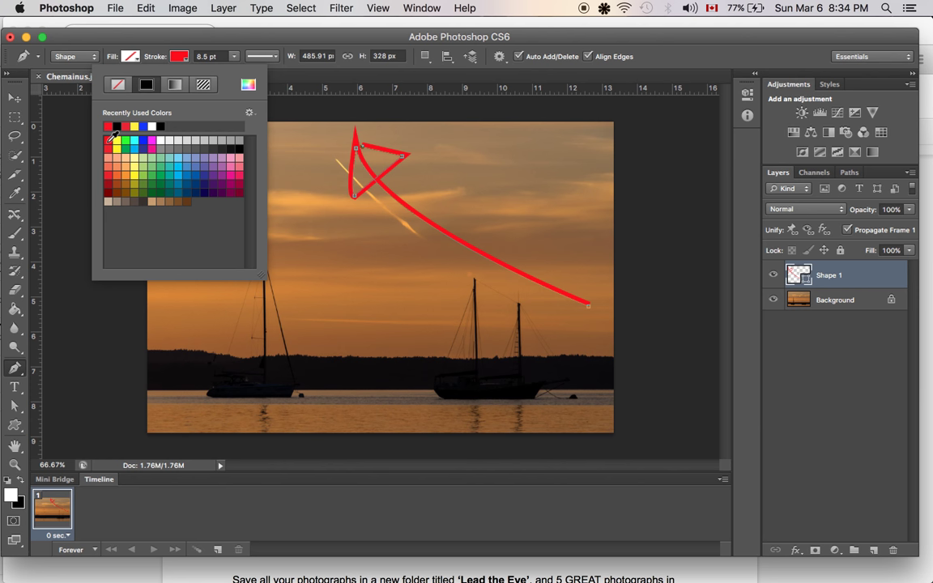
{"action": "left_click", "coordinate": [682, 233]}
{"action": "left_click", "coordinate": [682, 233]}
{"action": "key", "text": "super+z"}
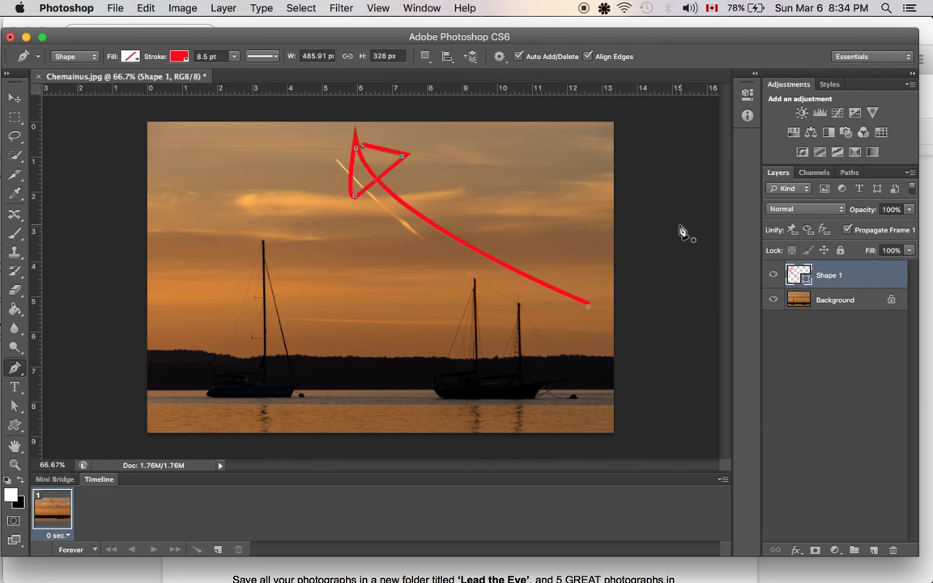
{"action": "left_click", "coordinate": [18, 98]}
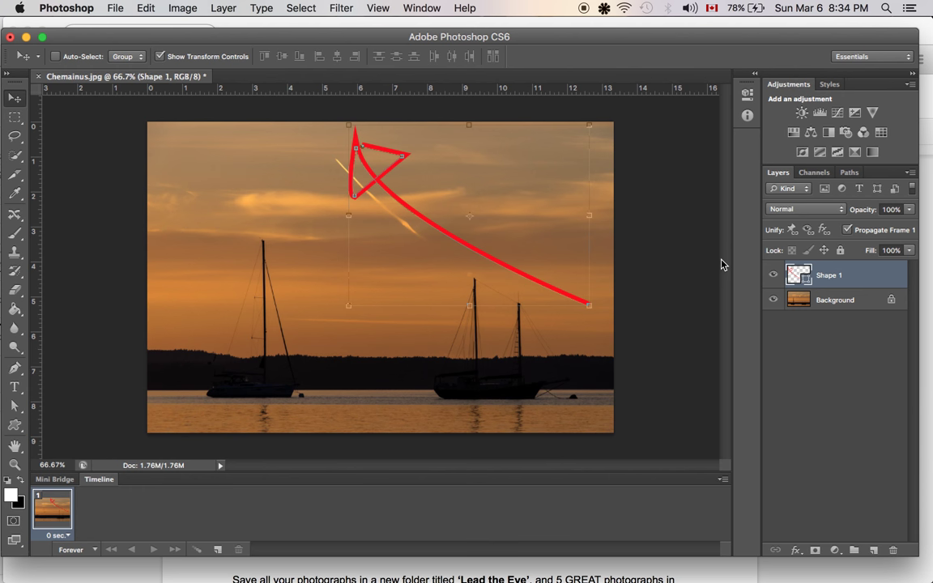
{"action": "left_click_drag", "start_coordinate": [621, 50], "coordinate": [620, 410]}
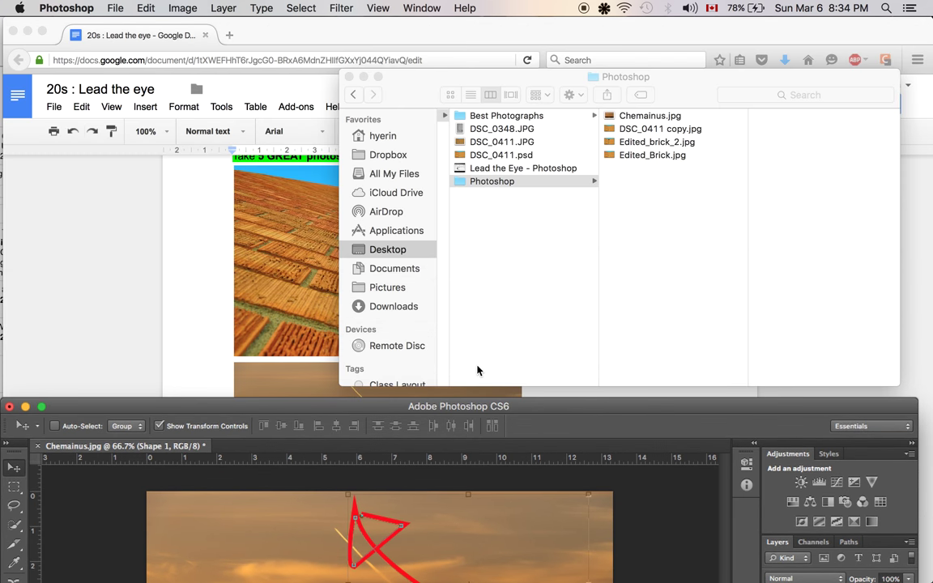
{"action": "left_click", "coordinate": [196, 315]}
{"action": "scroll", "coordinate": [196, 312], "scroll_direction": "up", "scroll_amount": 10}
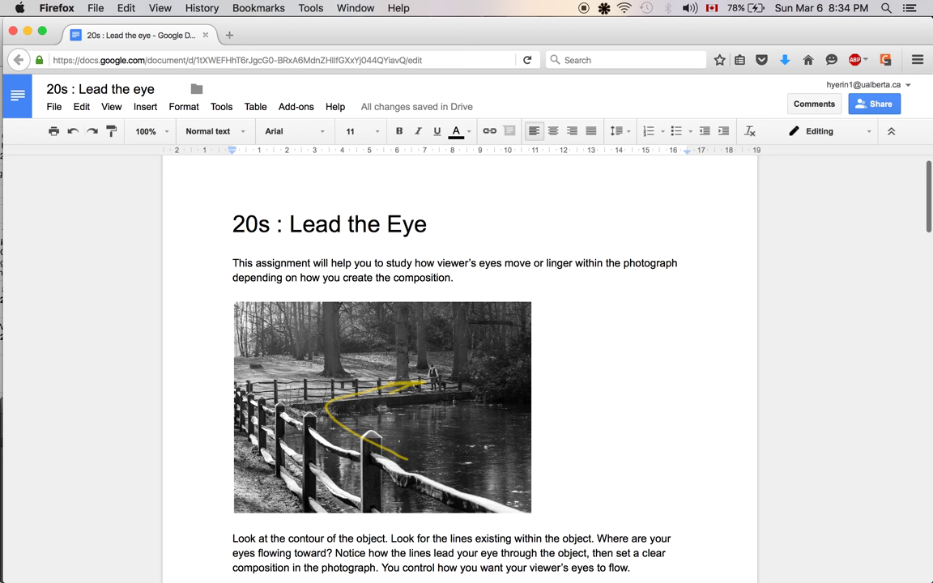
{"action": "left_click", "coordinate": [19, 481]}
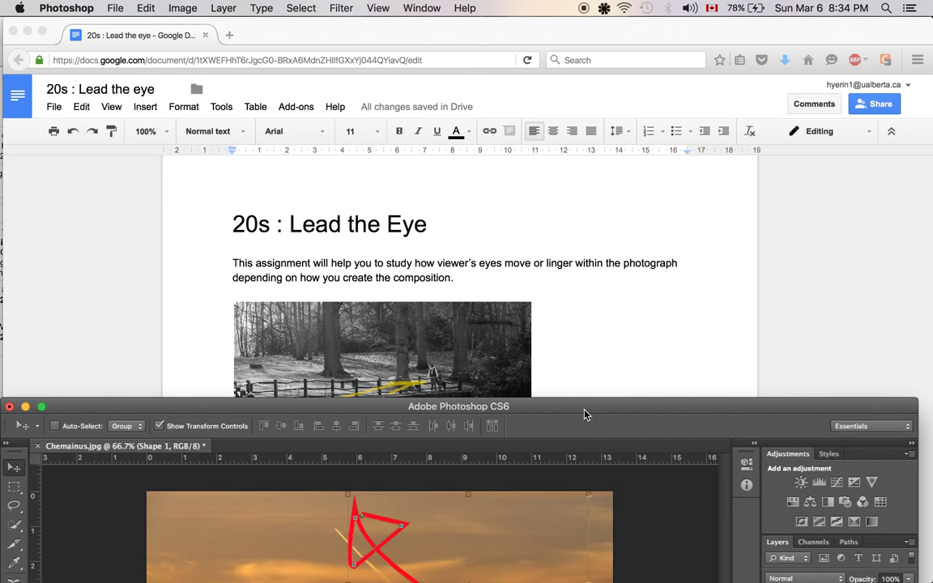
{"action": "left_click_drag", "start_coordinate": [585, 415], "coordinate": [610, 44]}
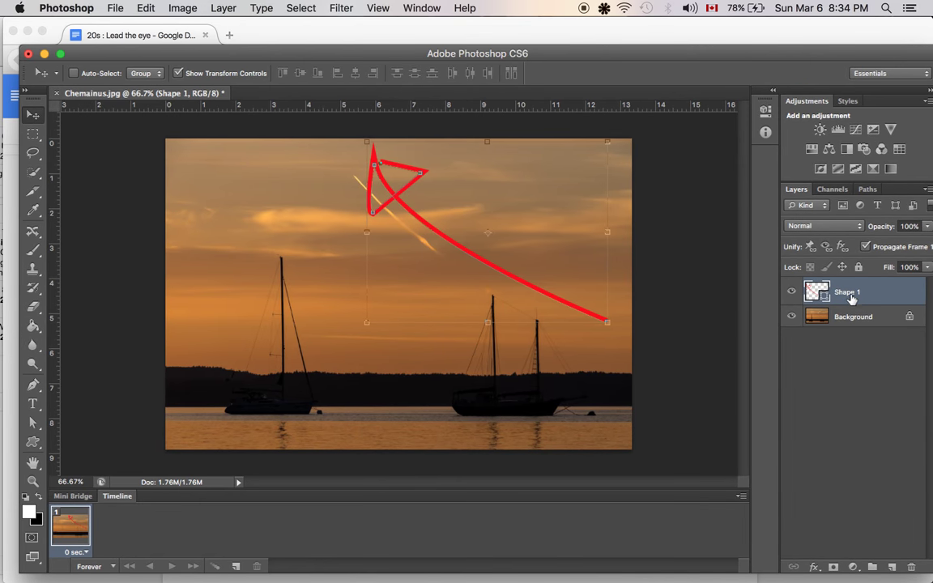
{"action": "left_click", "coordinate": [929, 227]}
Step: Lower the Shape 1 layer opacity to 49%
{"action": "left_click_drag", "start_coordinate": [904, 242], "coordinate": [889, 243]}
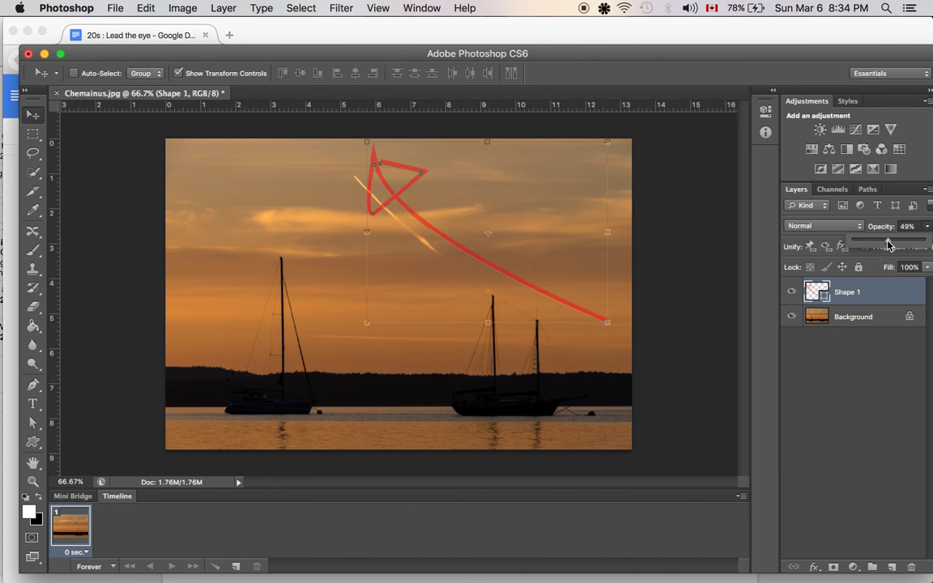